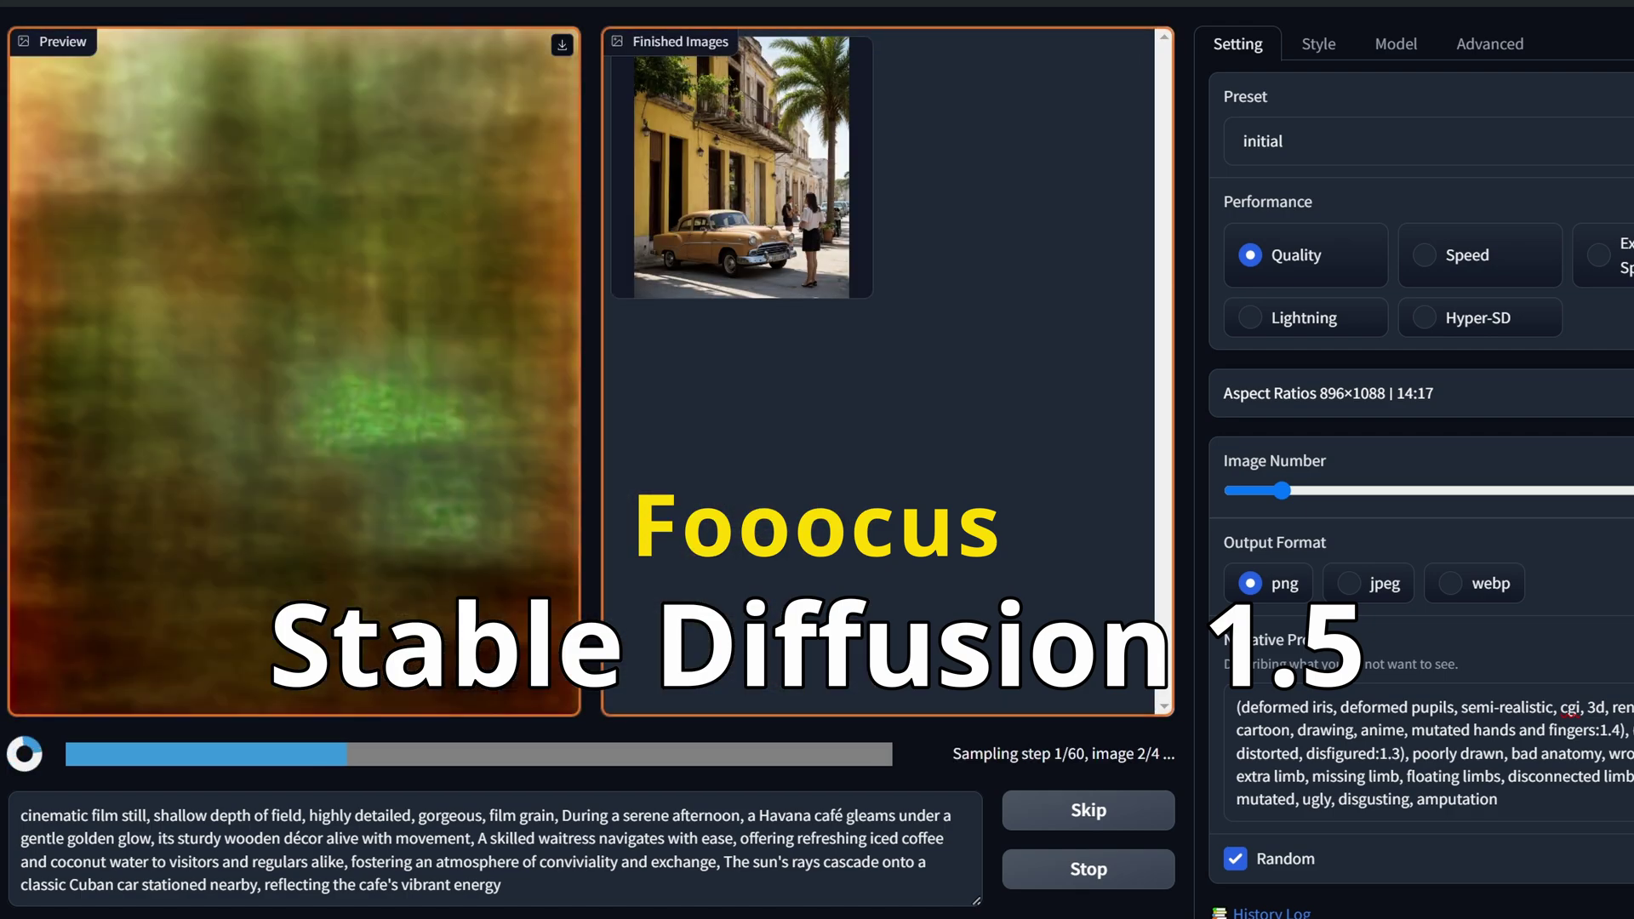
left_click(829, 228)
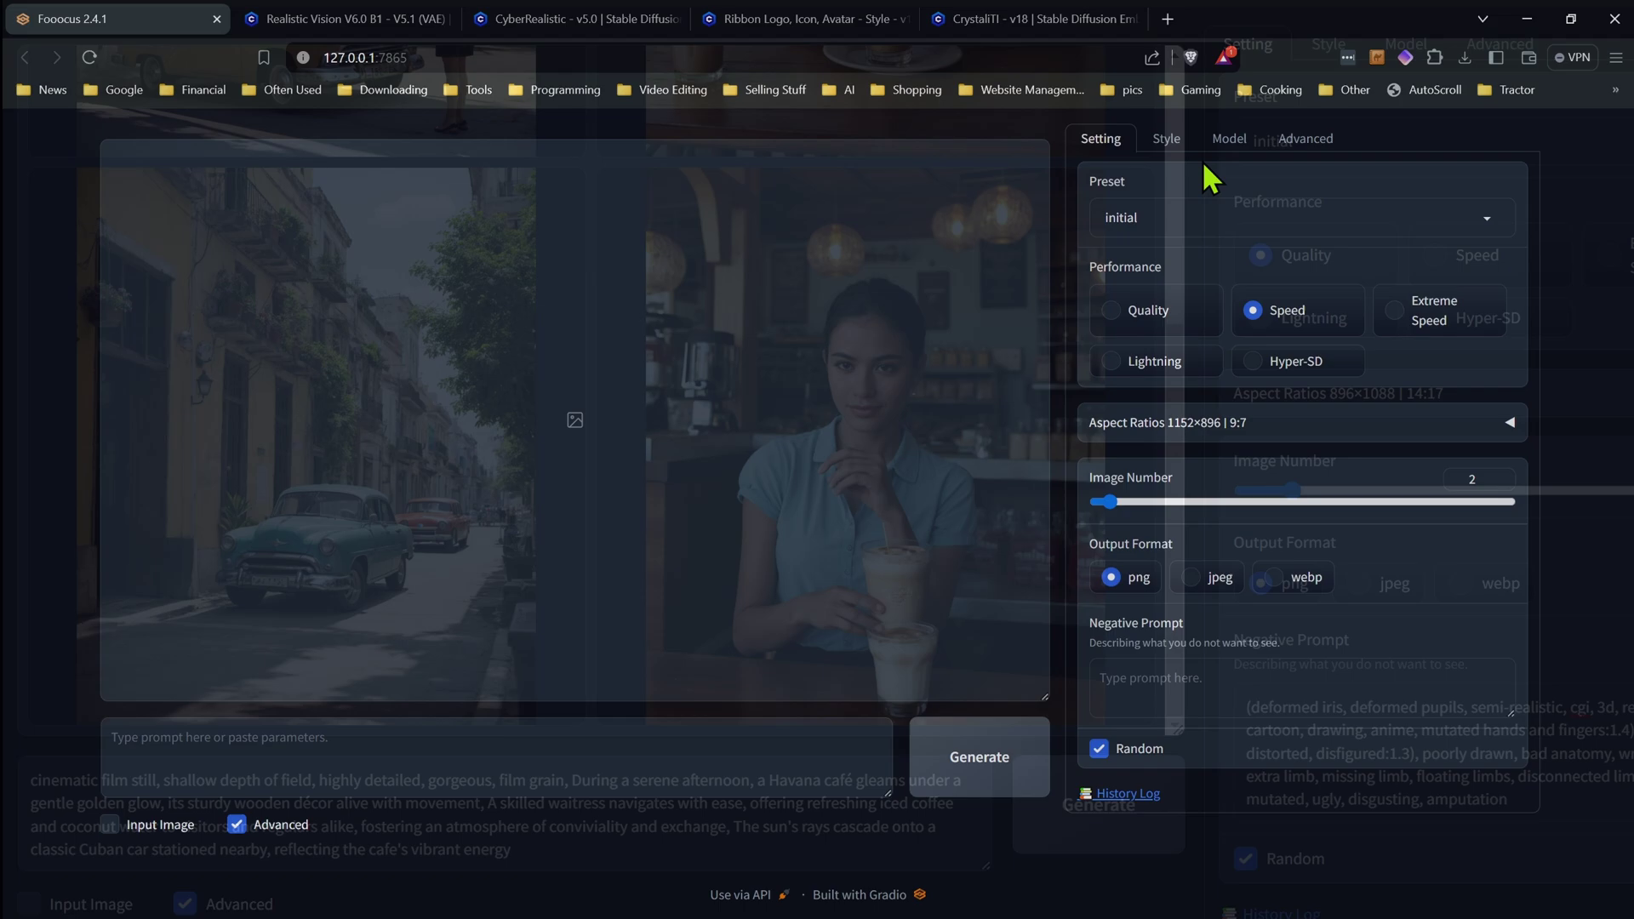
Check which models are available as the refiner in the model settings
left_click(1228, 139)
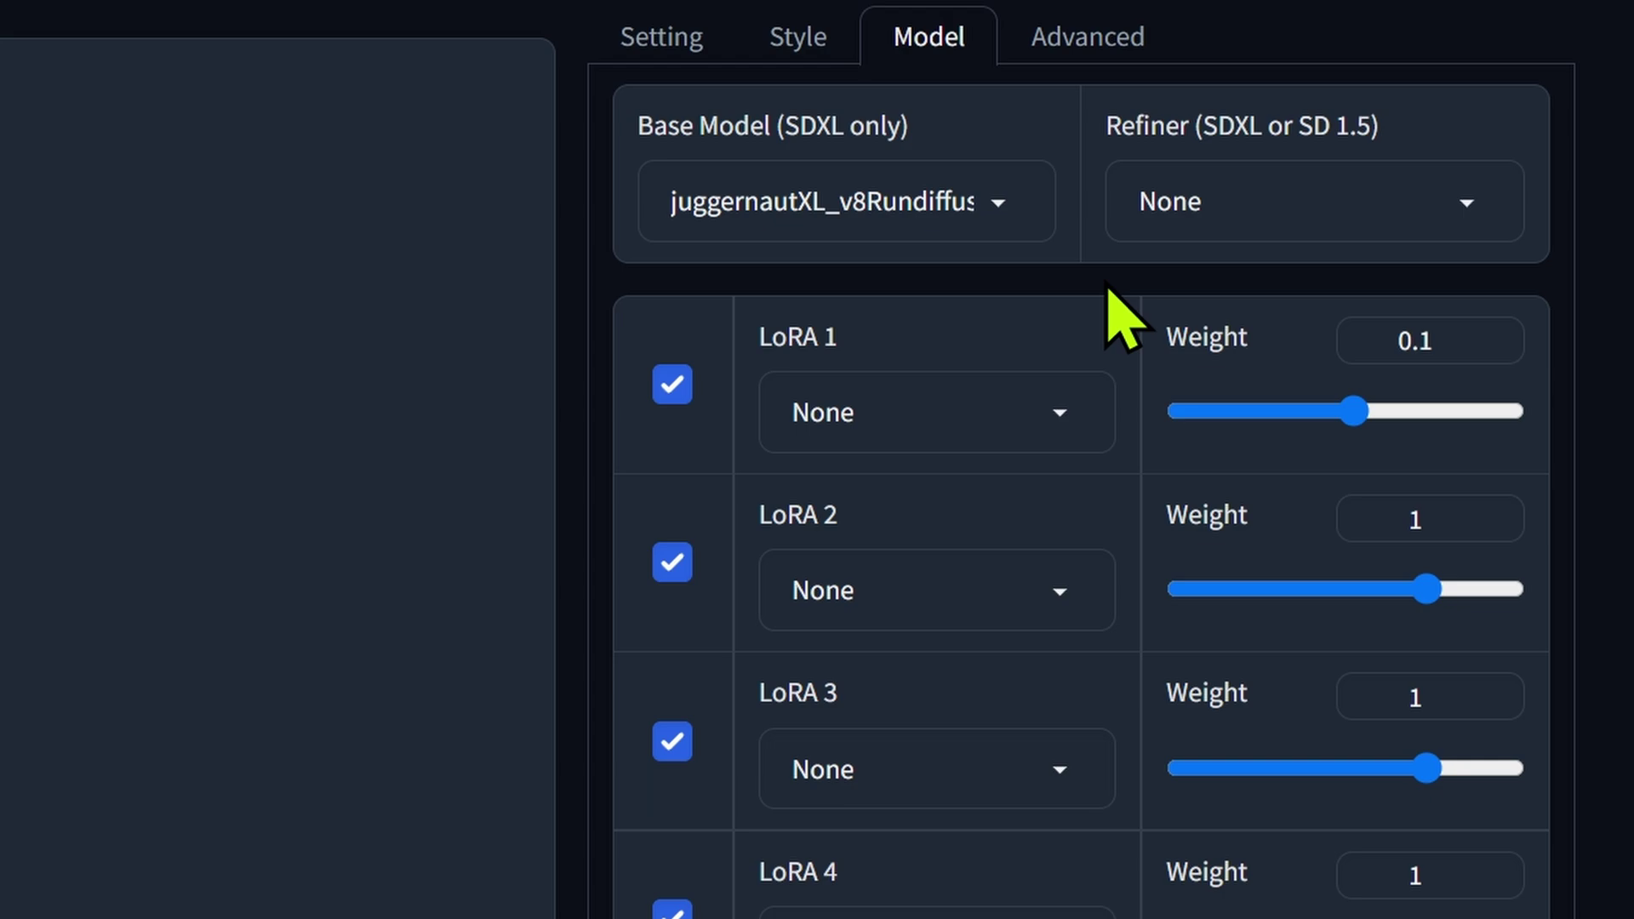
left_click(1342, 182)
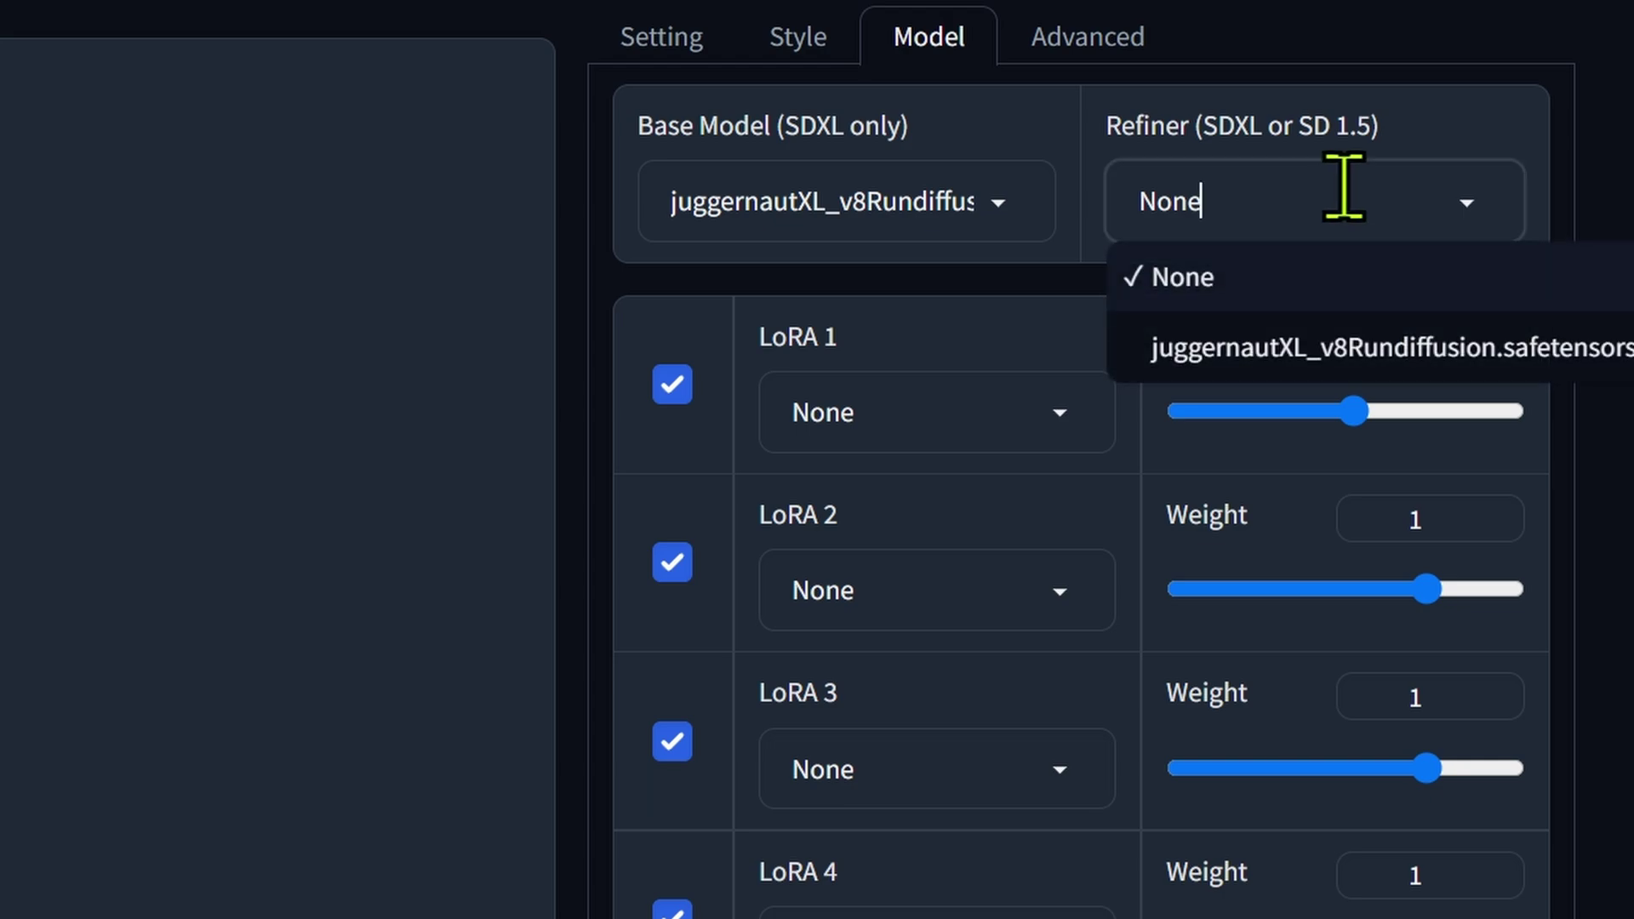
key("Escape")
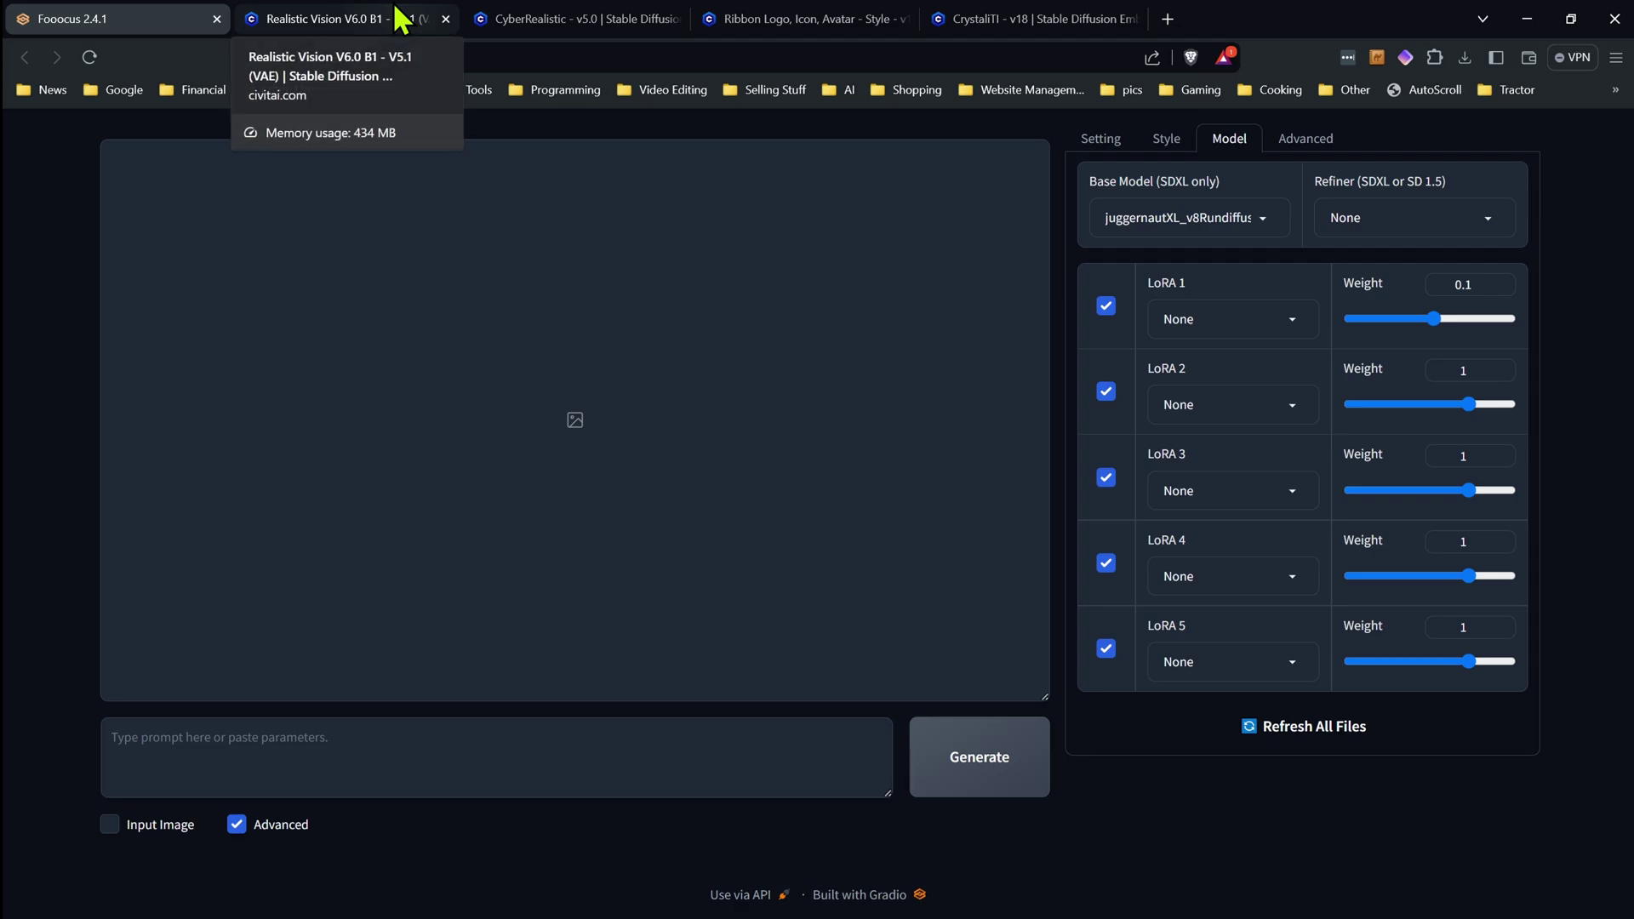
Switch to Civitai, open its model listing and review the filters for SD 1.5 checkpoints
left_click(349, 19)
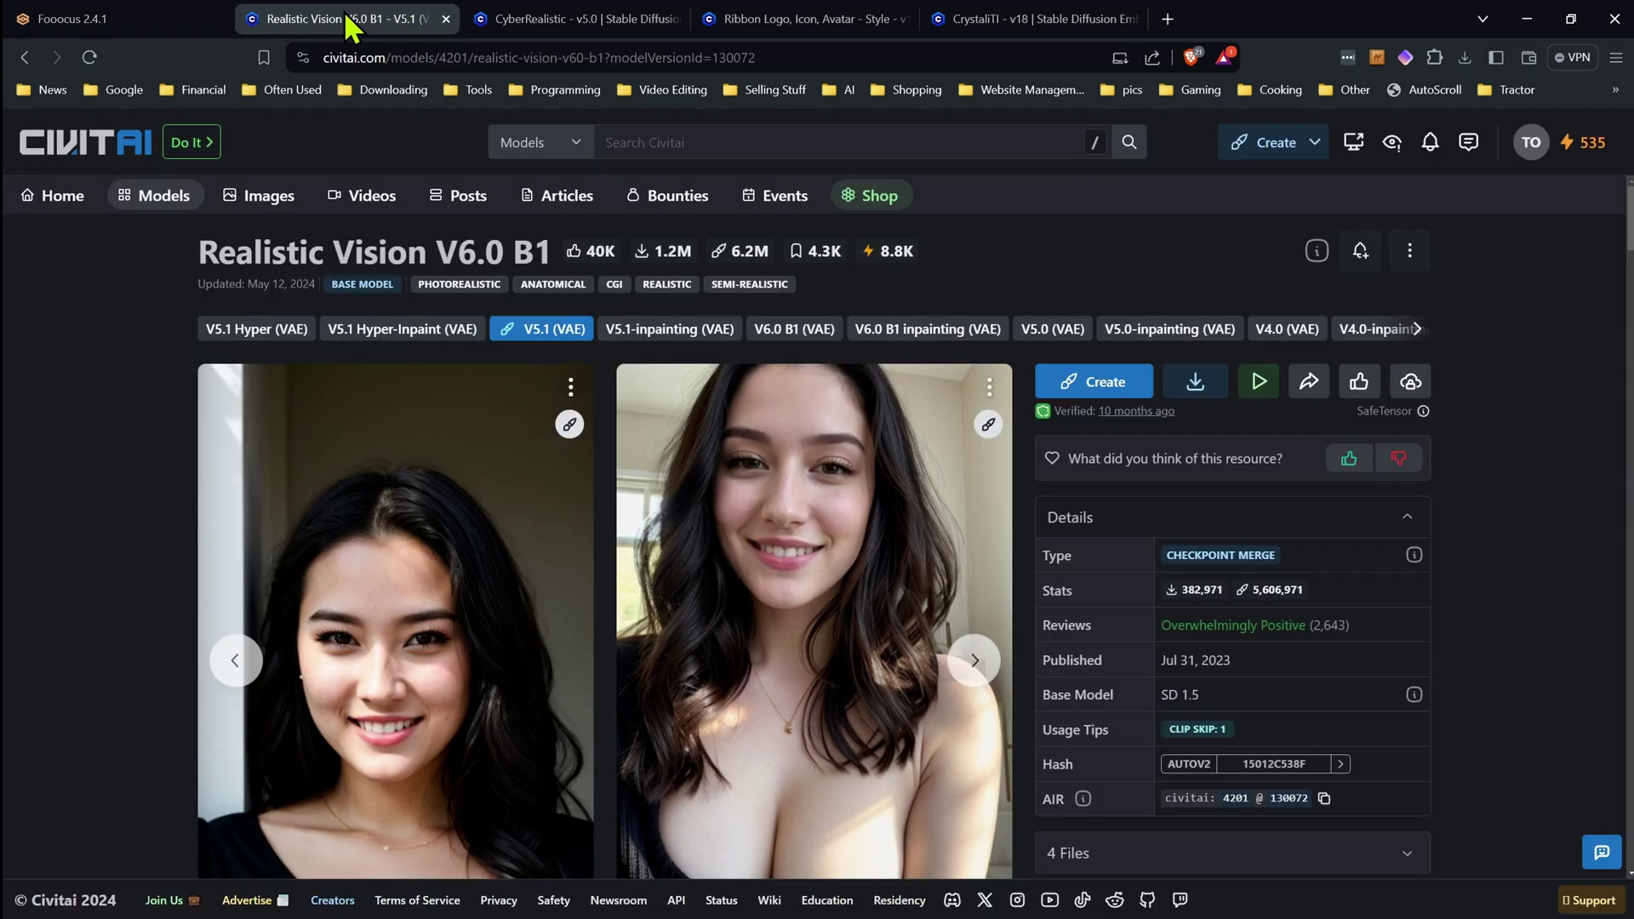
left_click(89, 146)
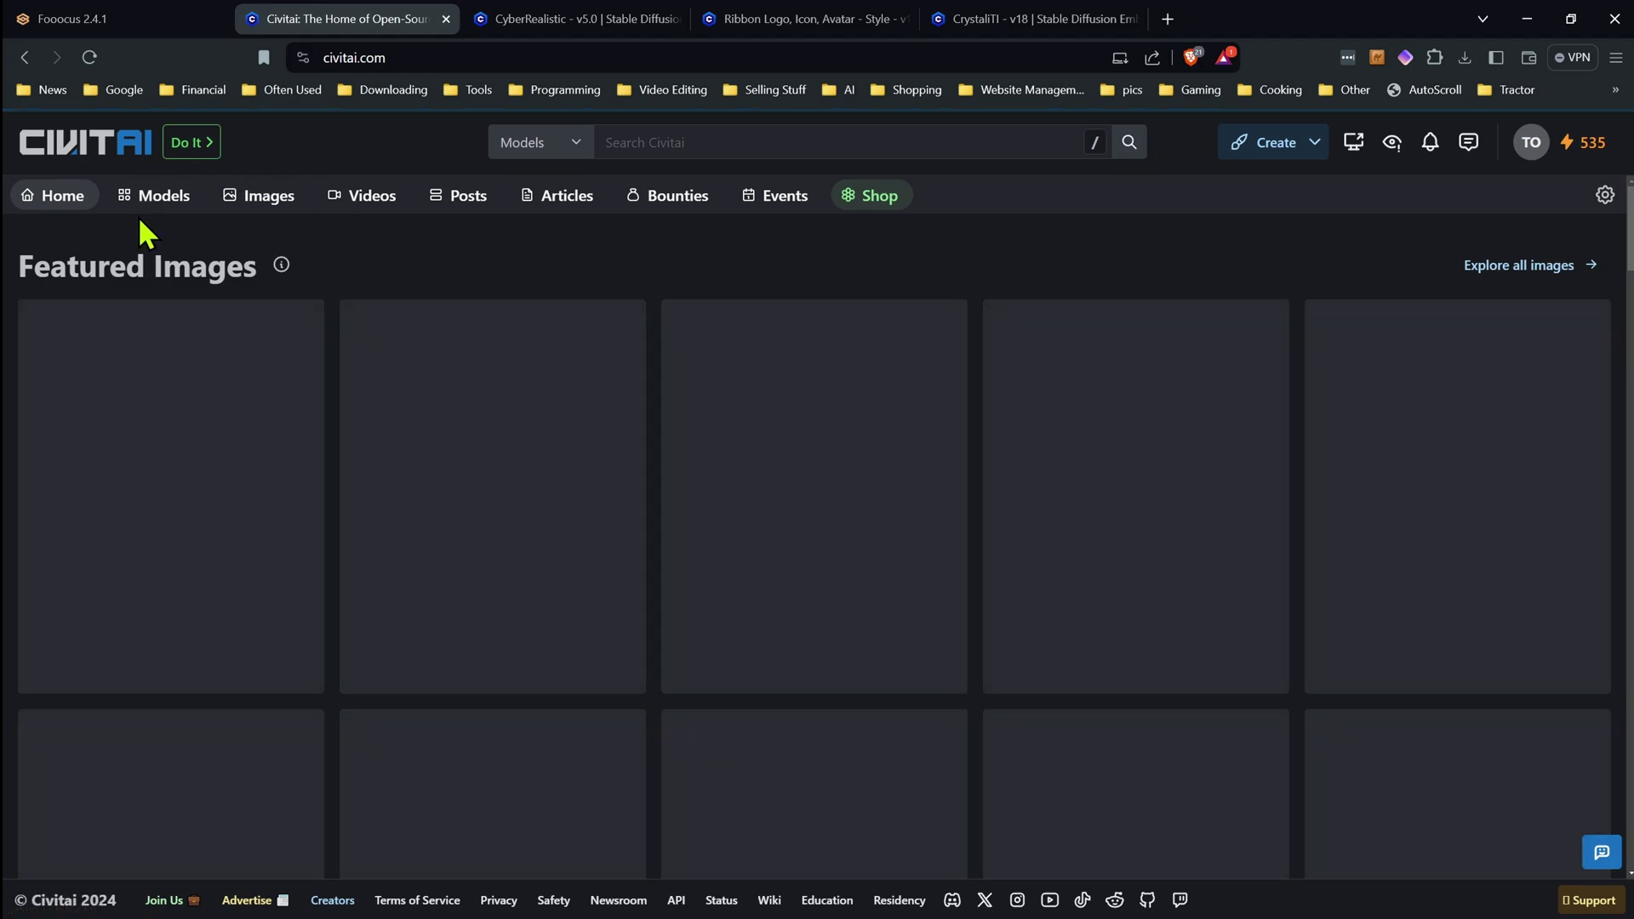
left_click(163, 200)
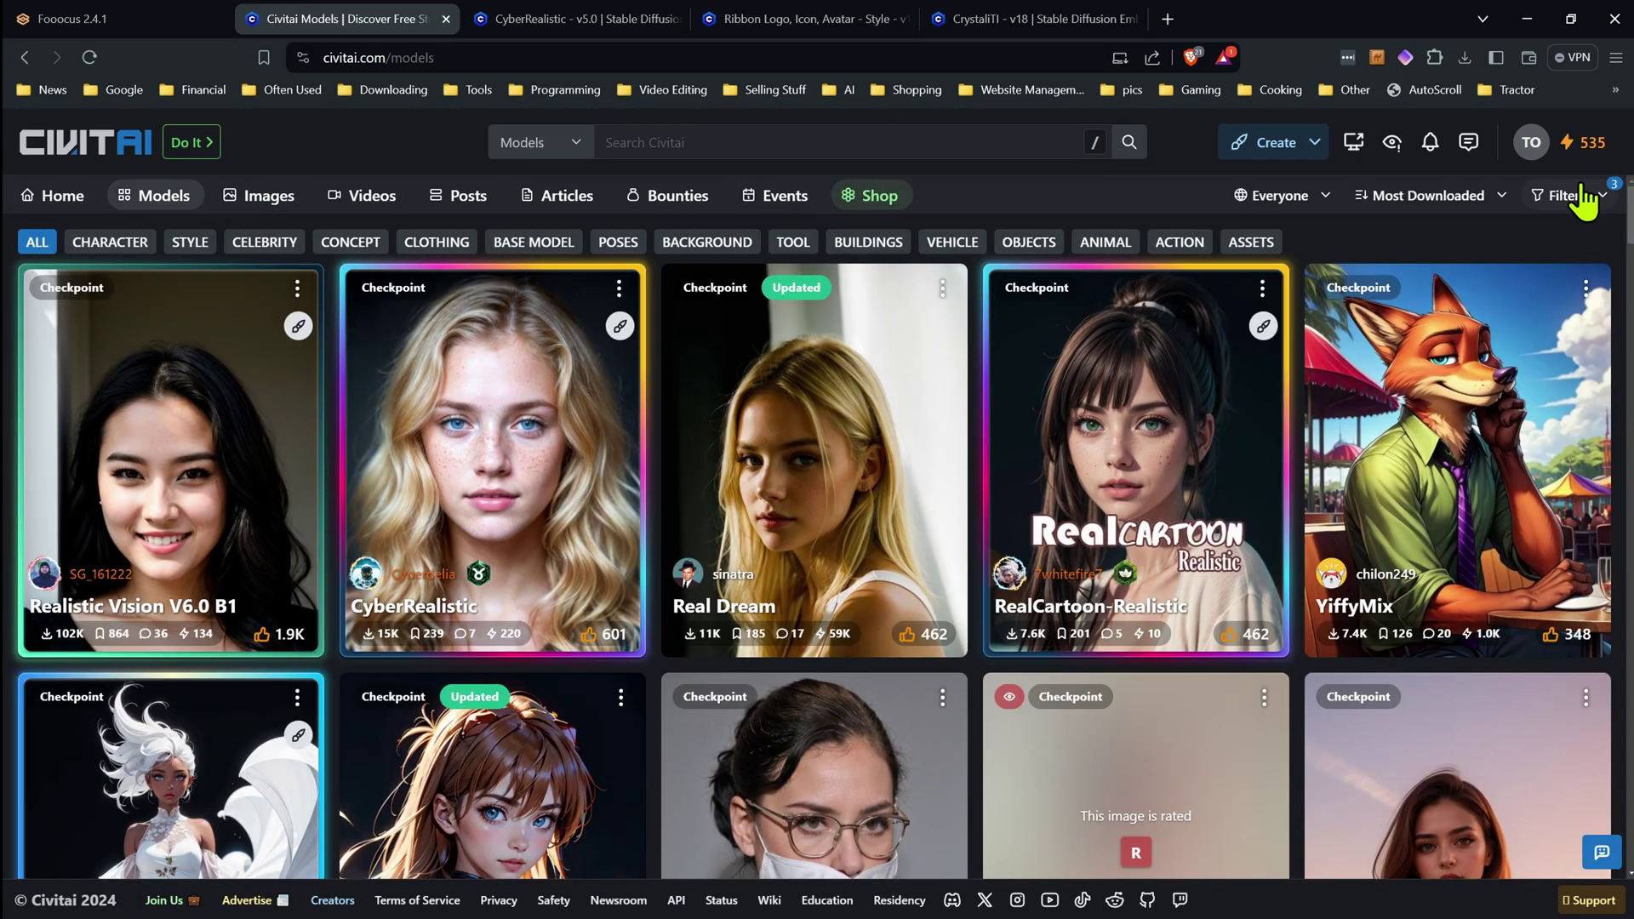
left_click(1576, 198)
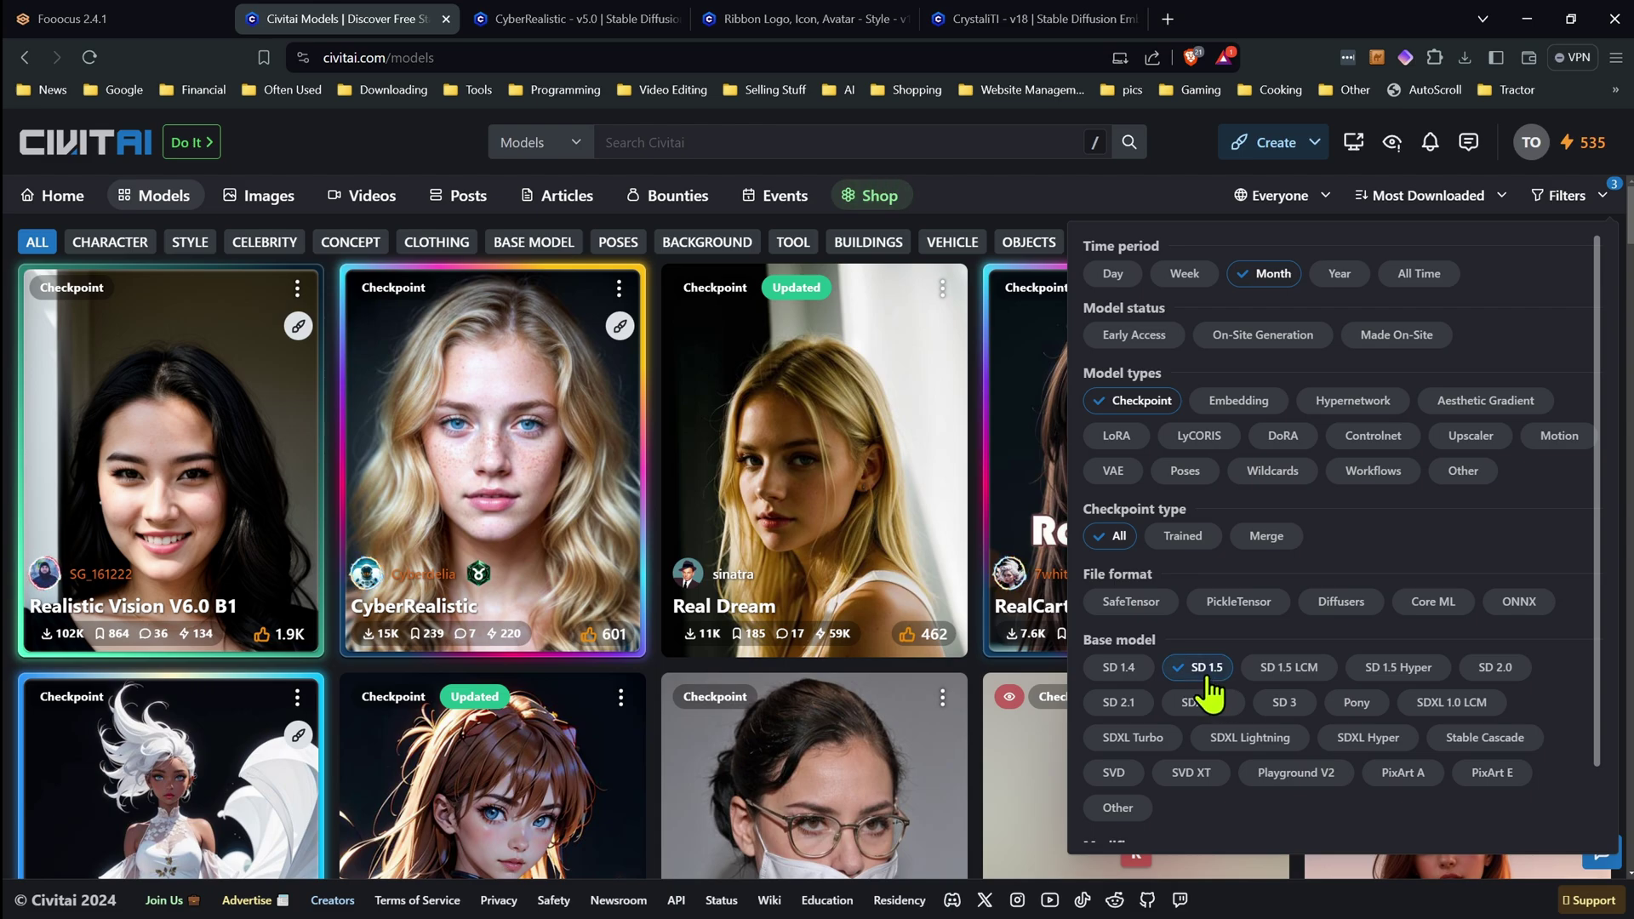
left_click(1191, 182)
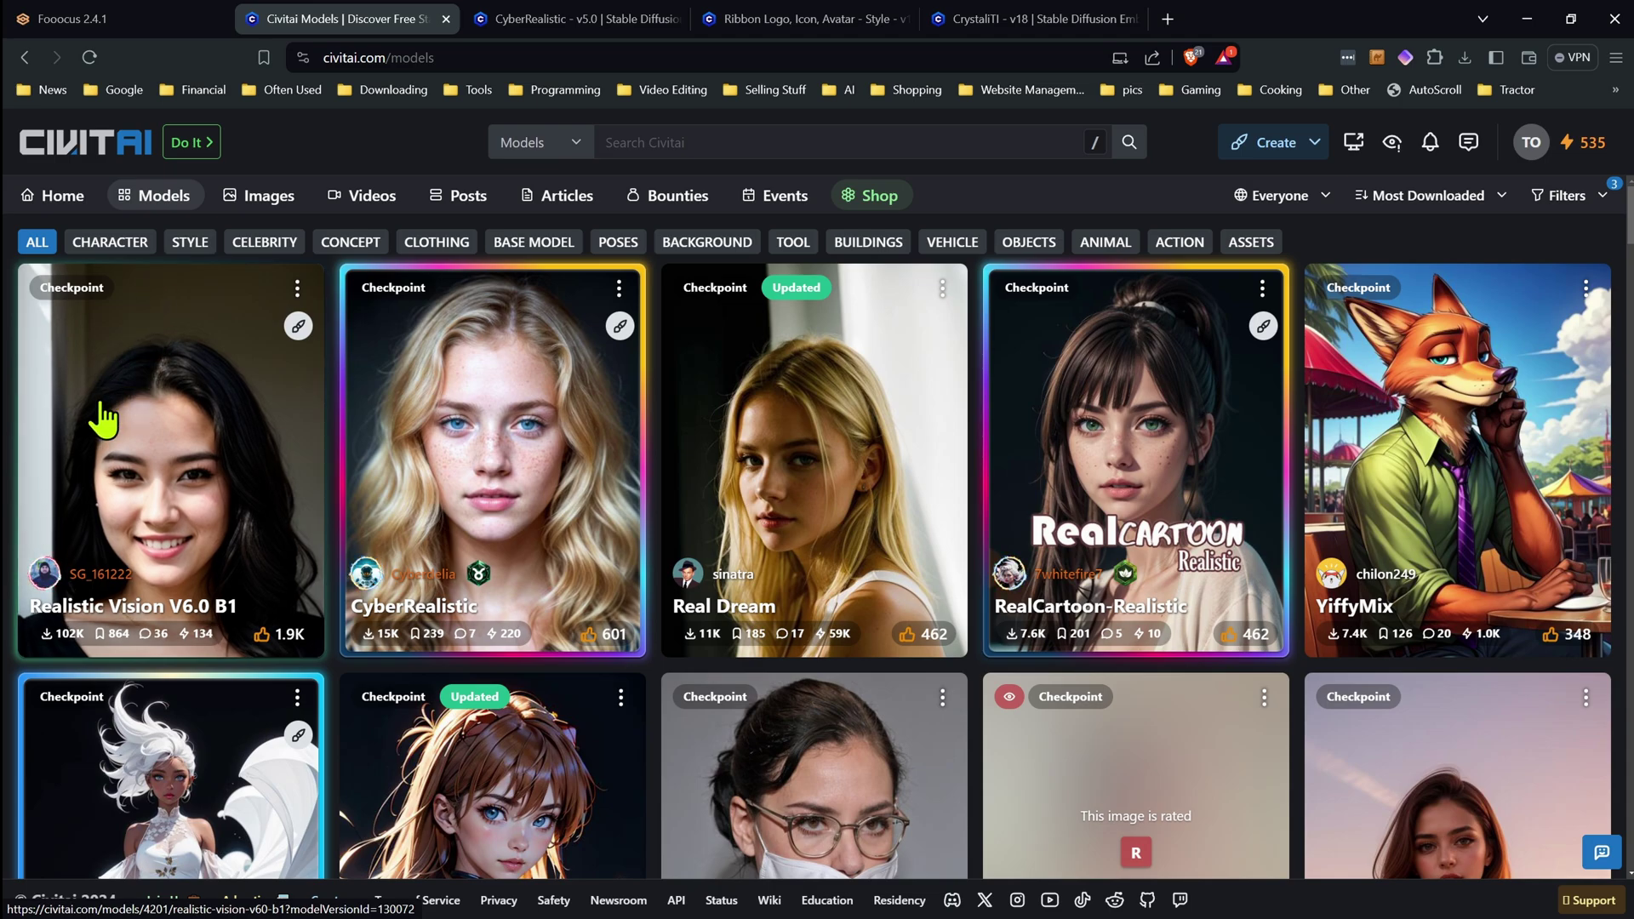
Open the Realistic Vision V6.0 B1 model and start downloading its V5.1 (VAE) Full Model fp16 (3.97 GB) file
left_click(166, 459)
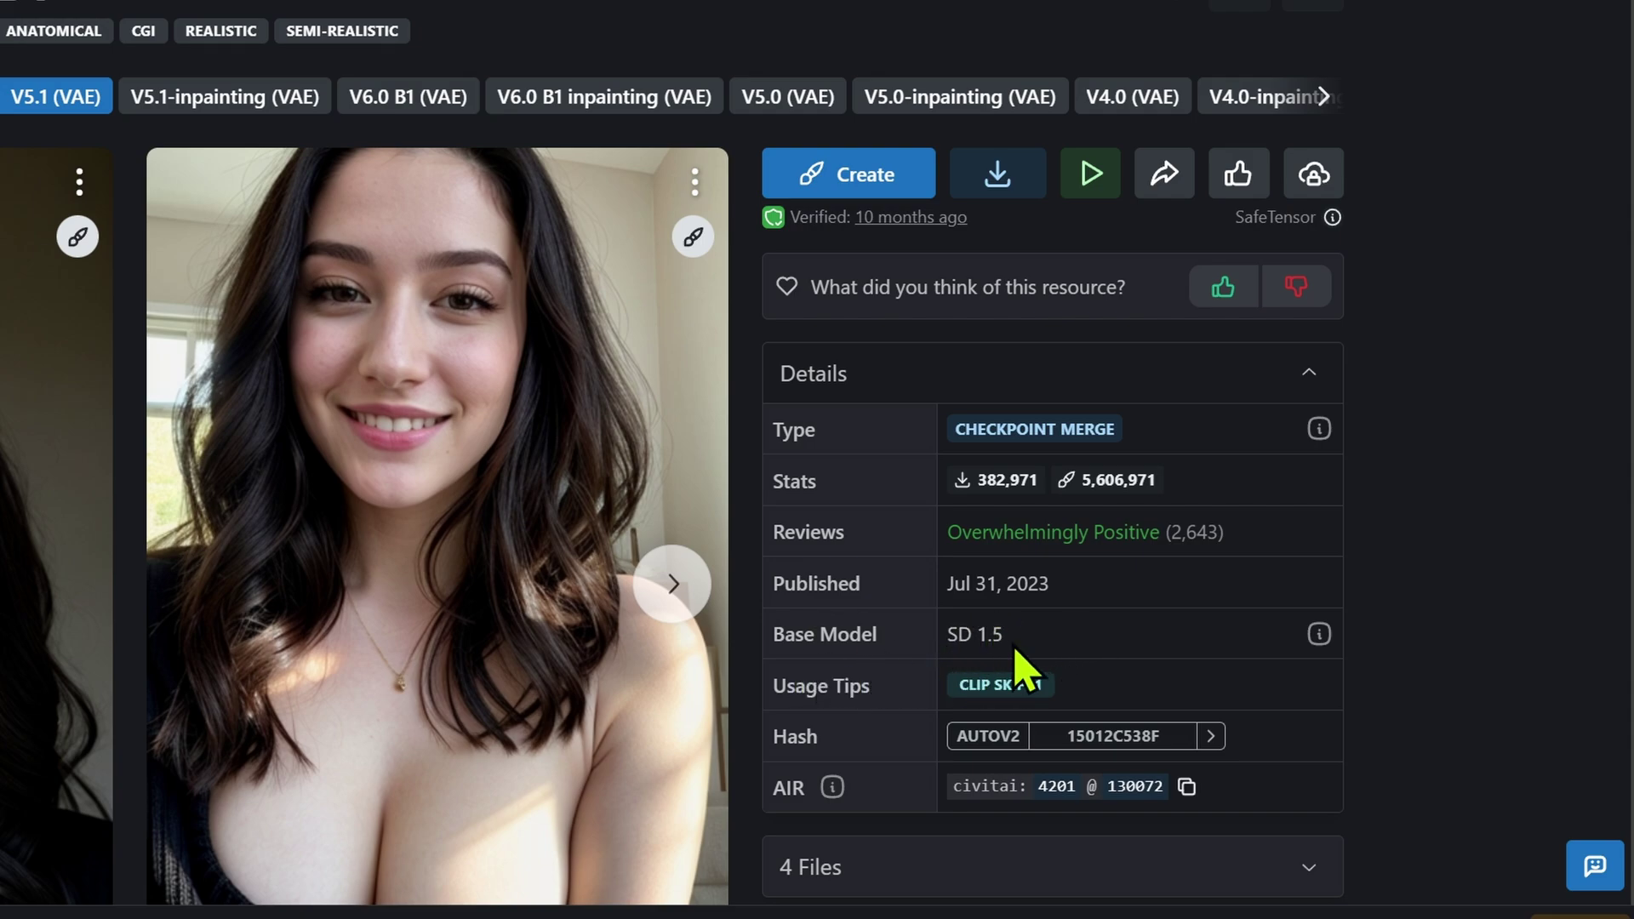
left_click(1009, 171)
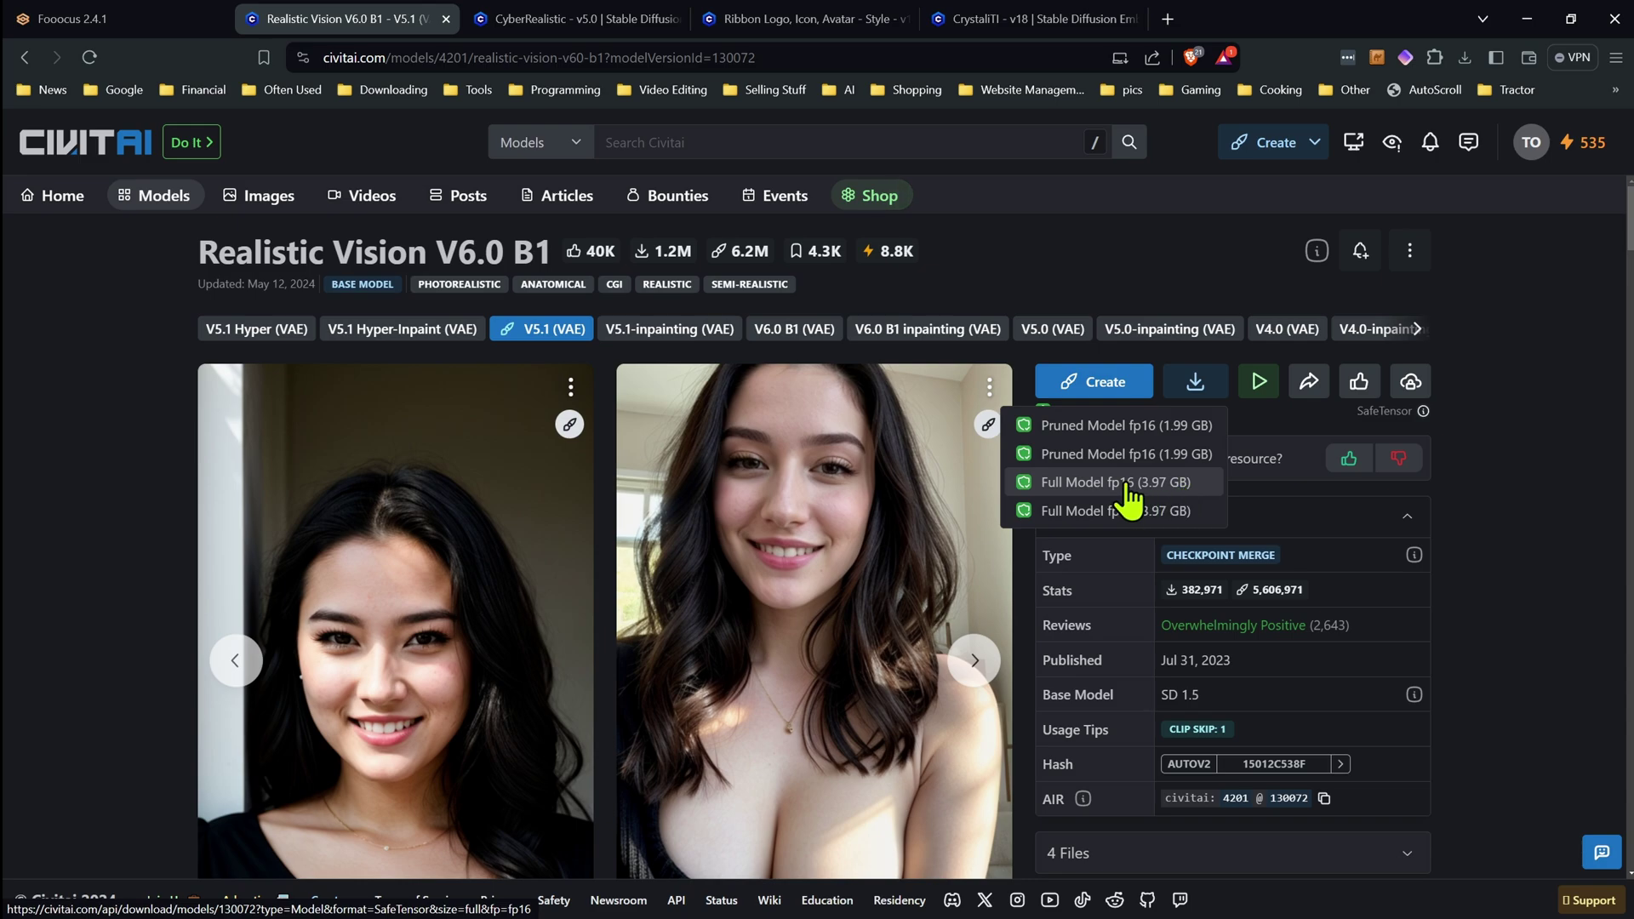
left_click(1171, 482)
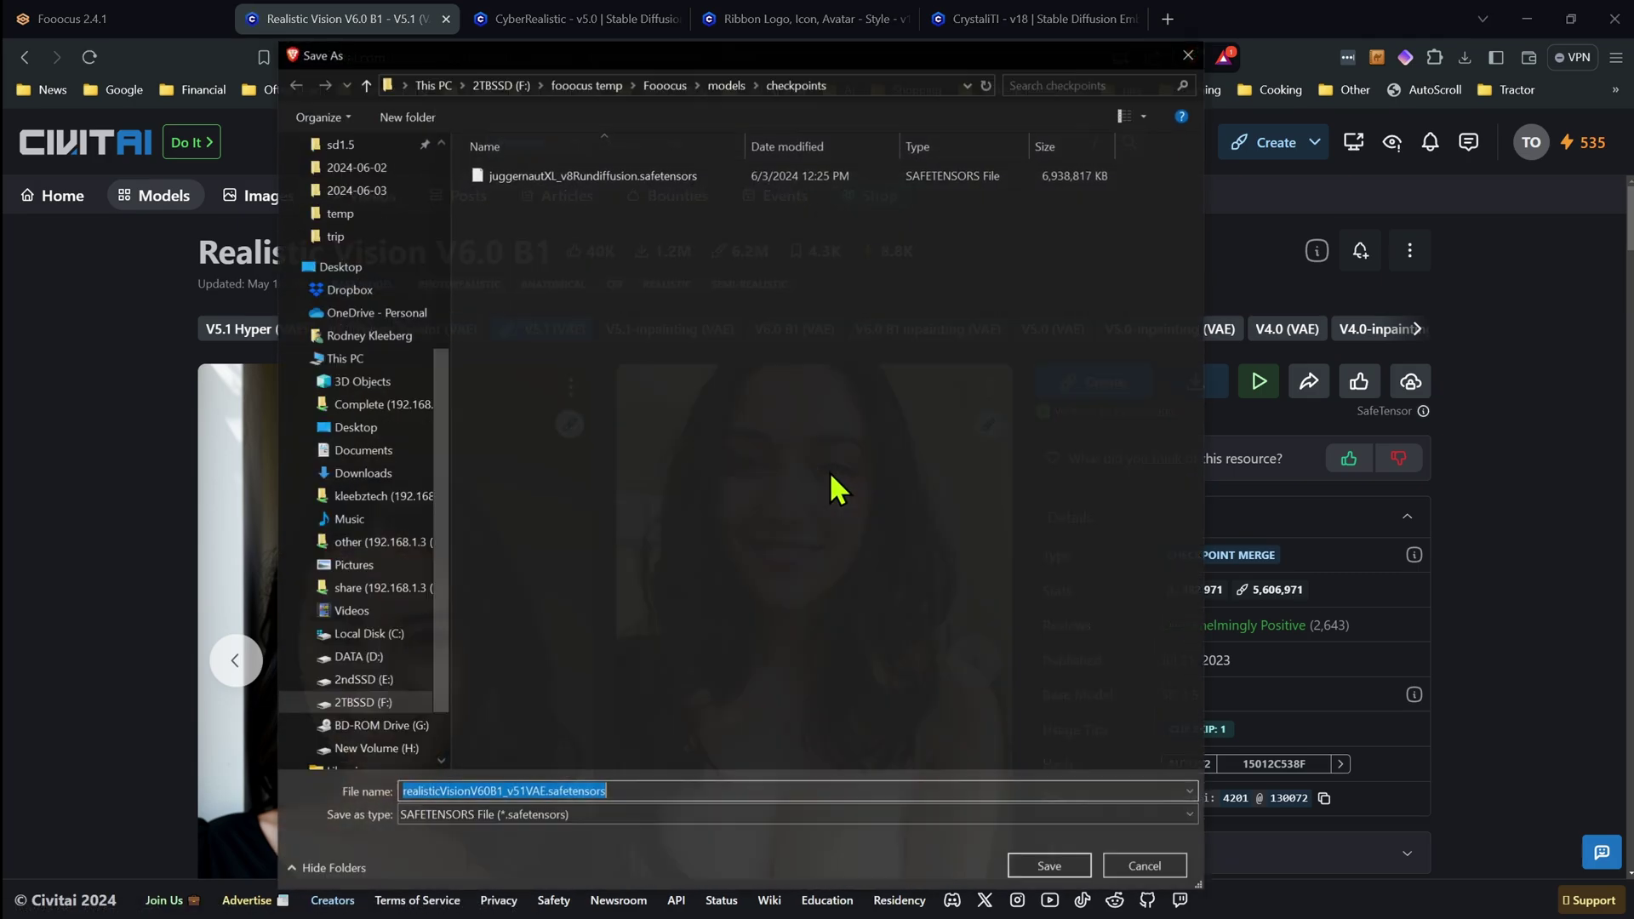
left_click(621, 791)
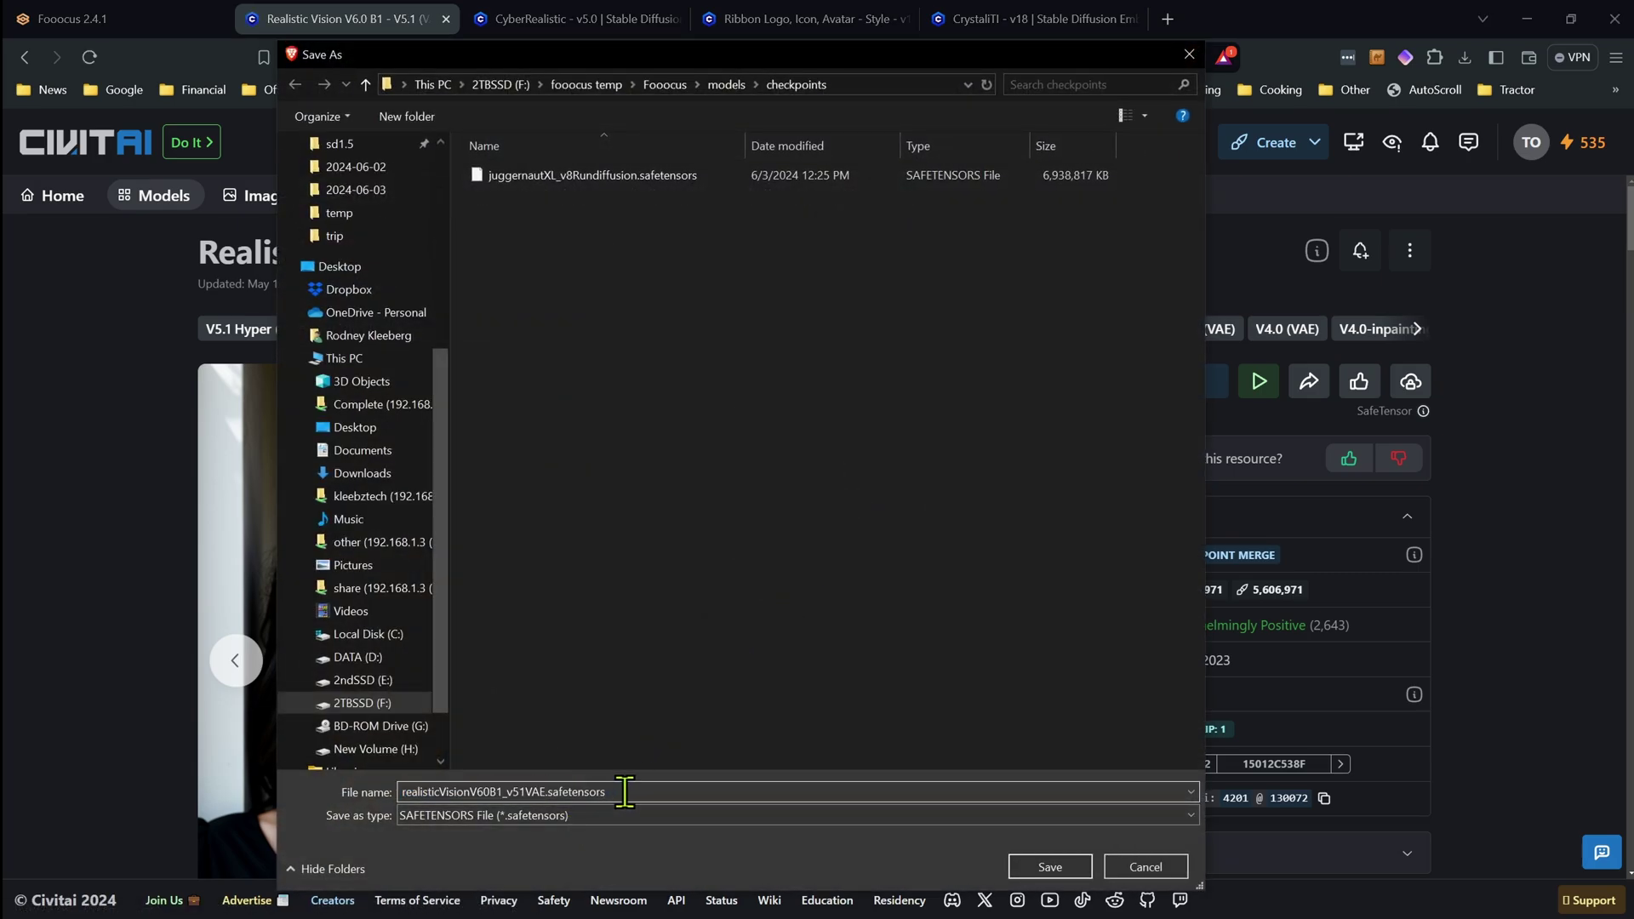
Save realisticVisionV60B1_v51VAE.safetensors into a new folder named 1.5 inside Fooocus > models > checkpoints
left_click(665, 84)
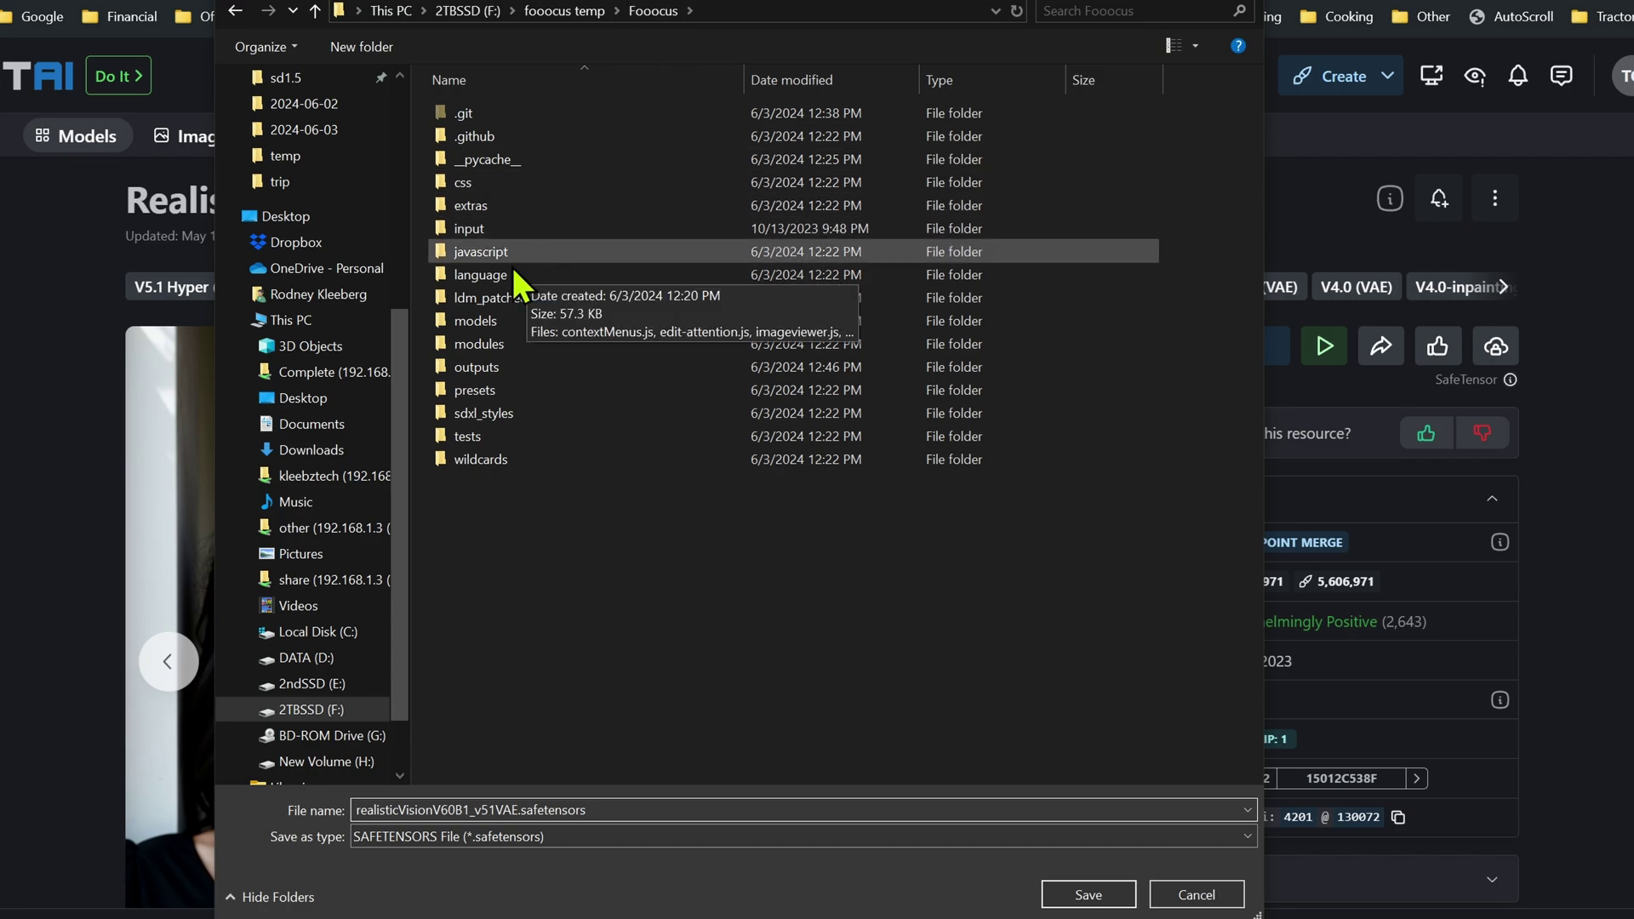
double_click(507, 320)
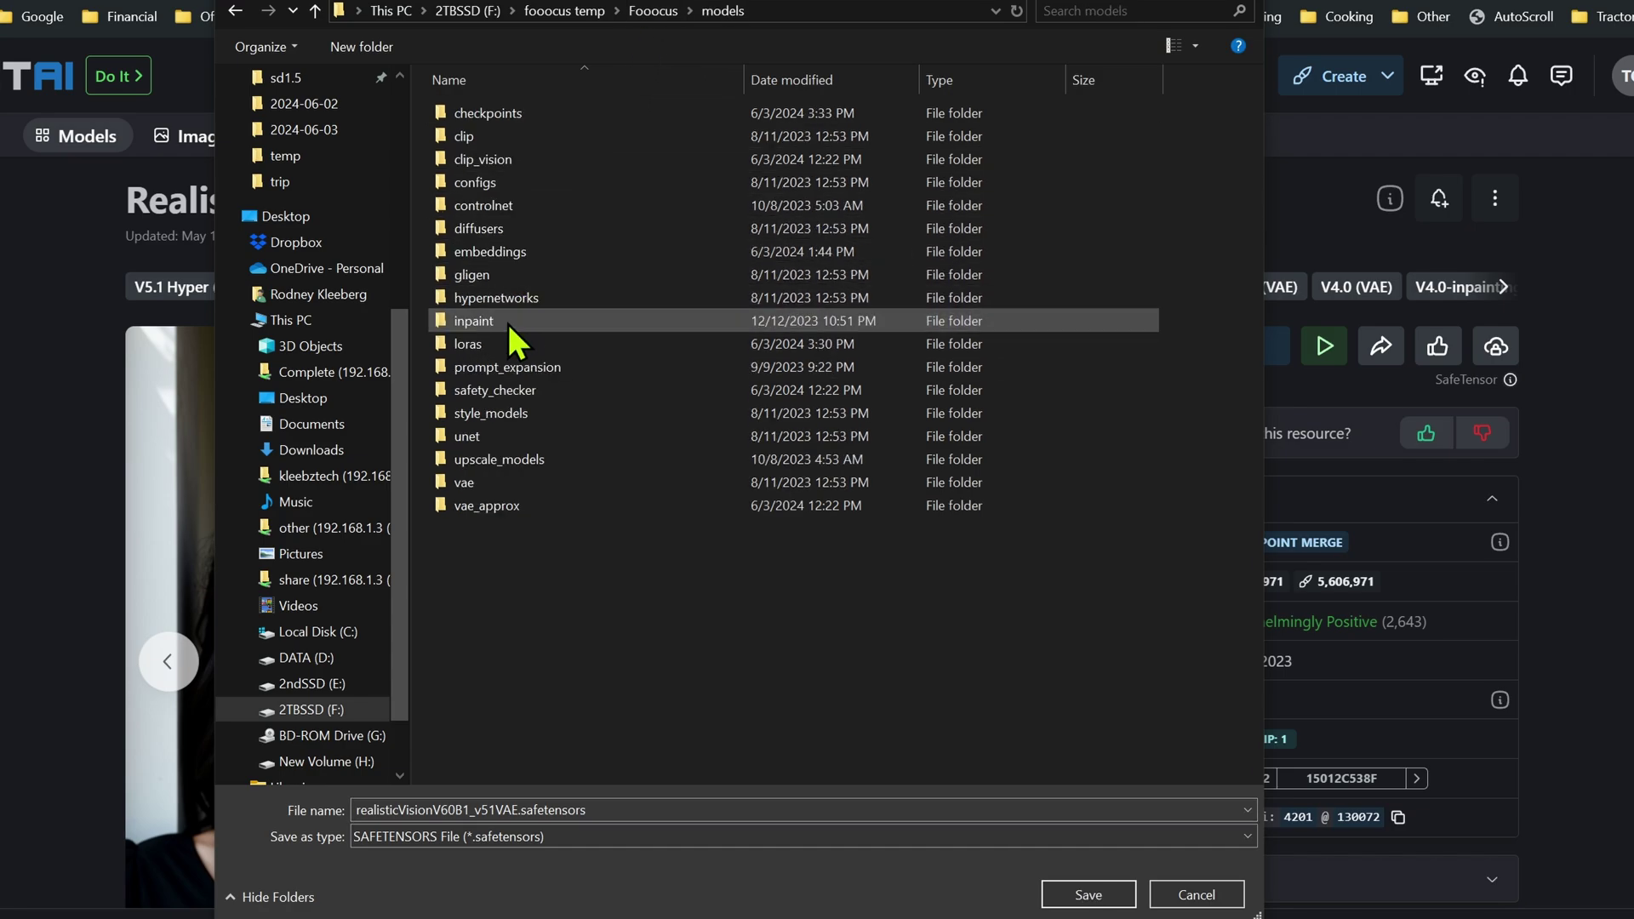
double_click(518, 114)
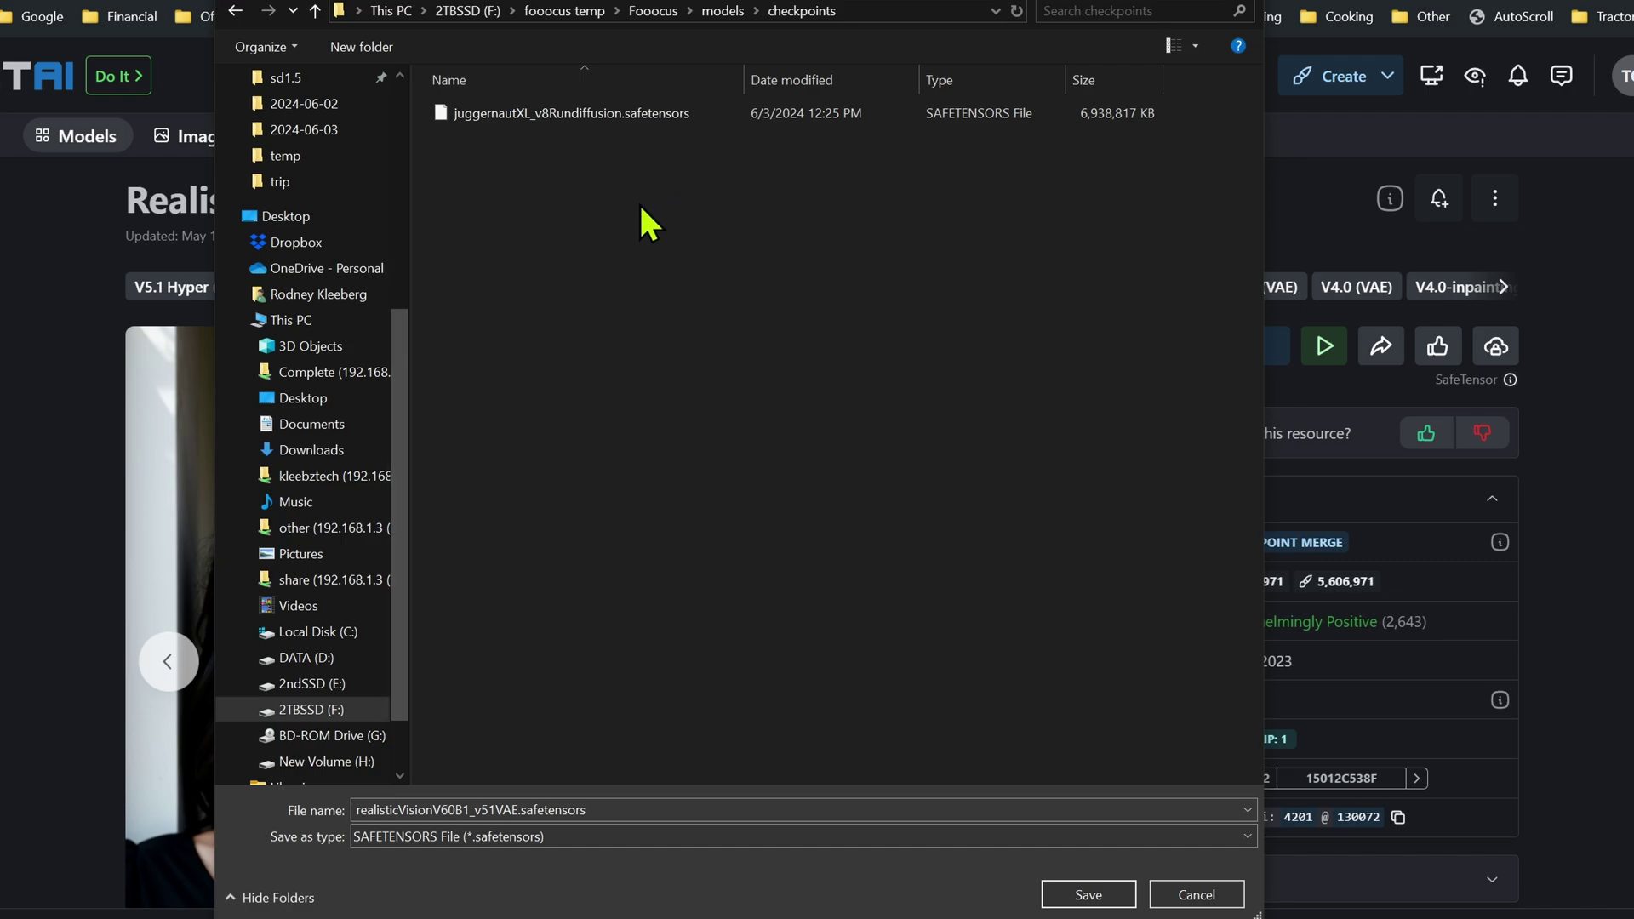
left_click(372, 54)
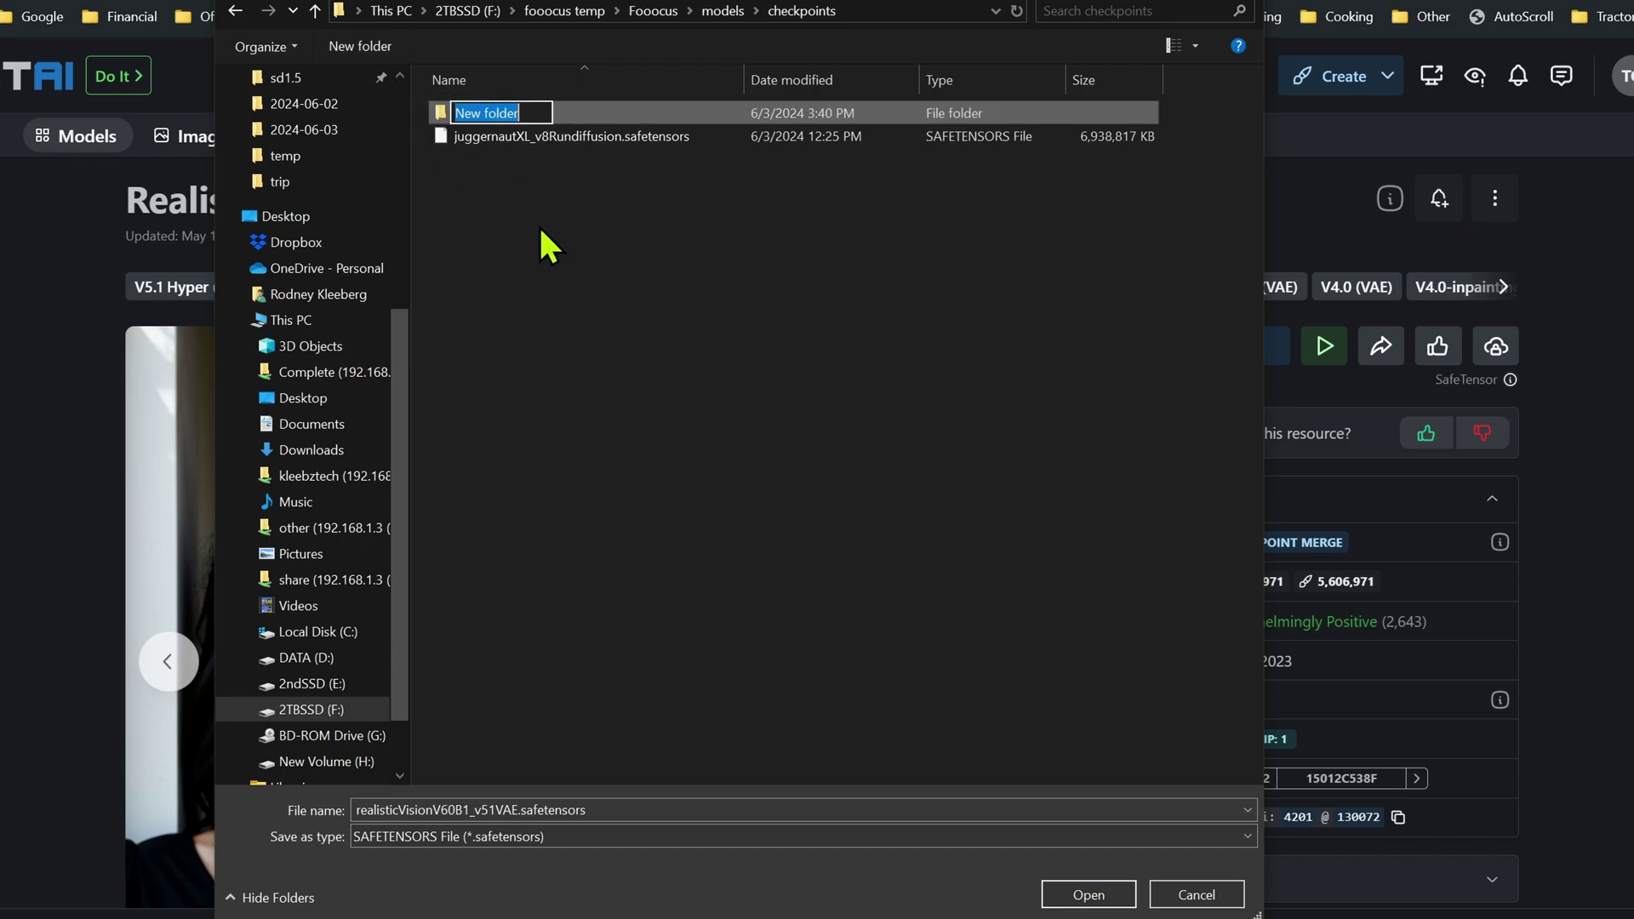
type("1.5")
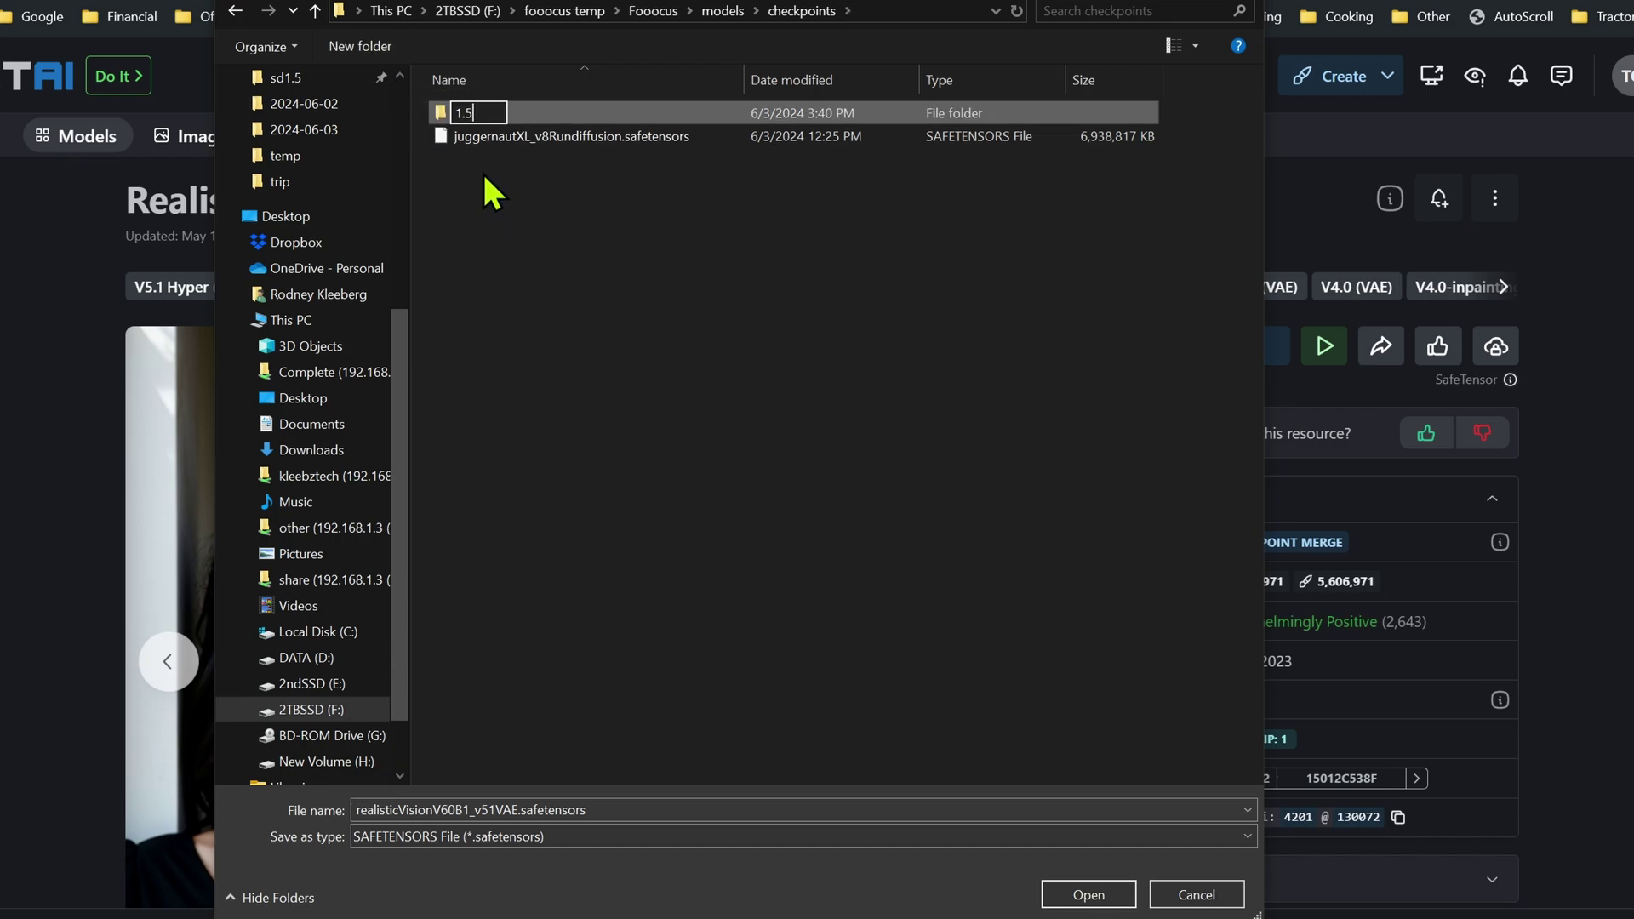
key("Return")
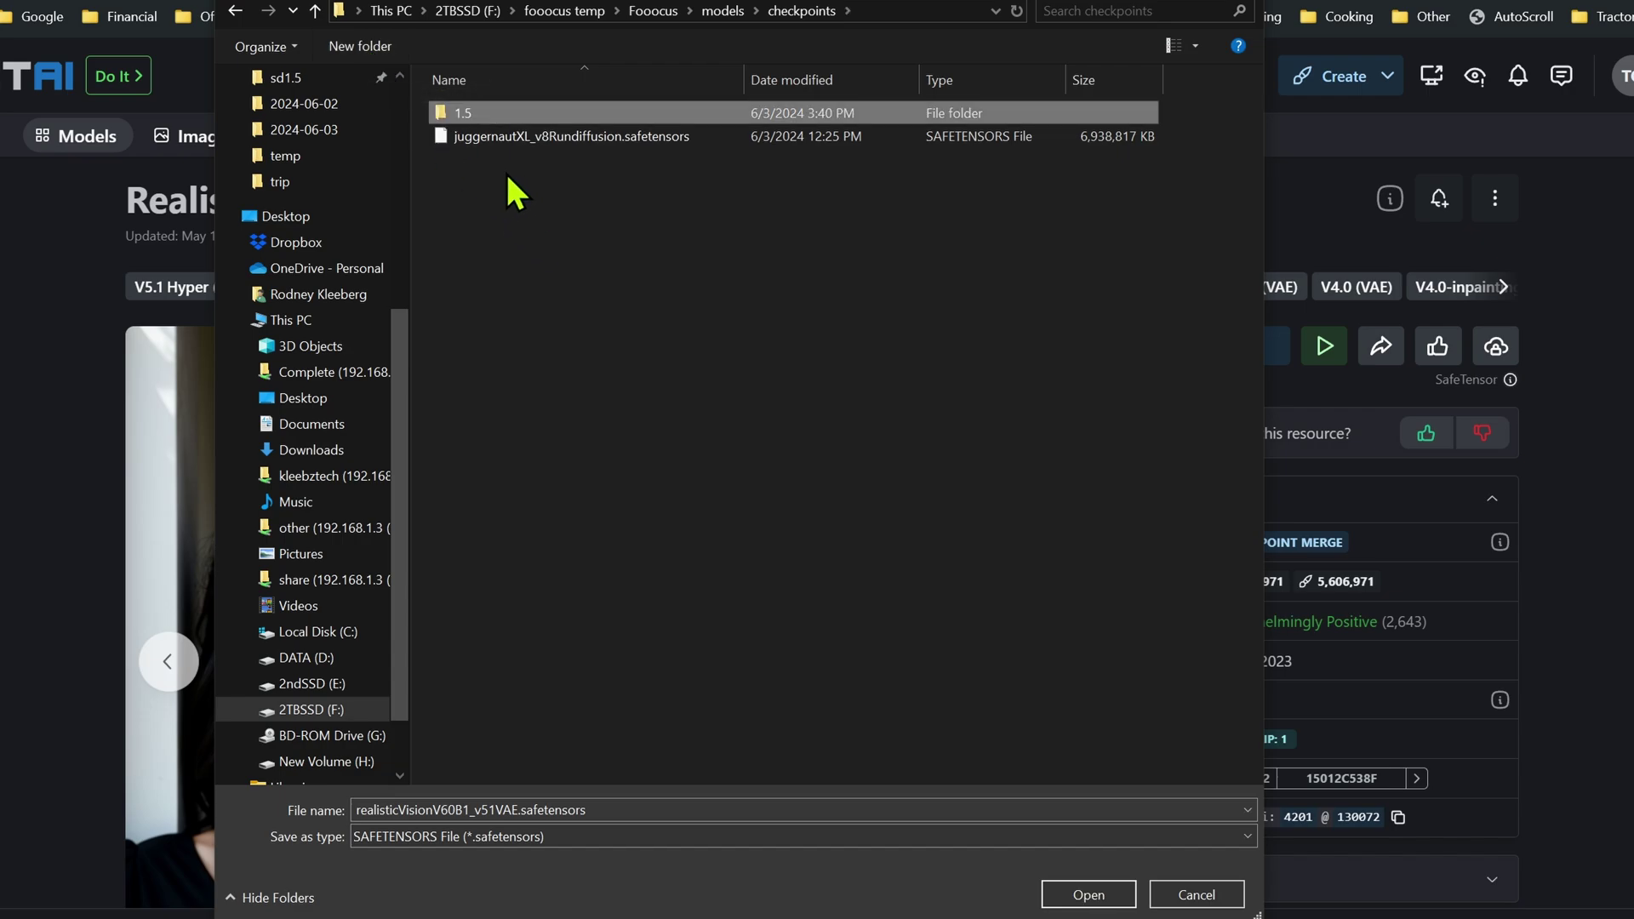
double_click(587, 110)
left_click(1090, 891)
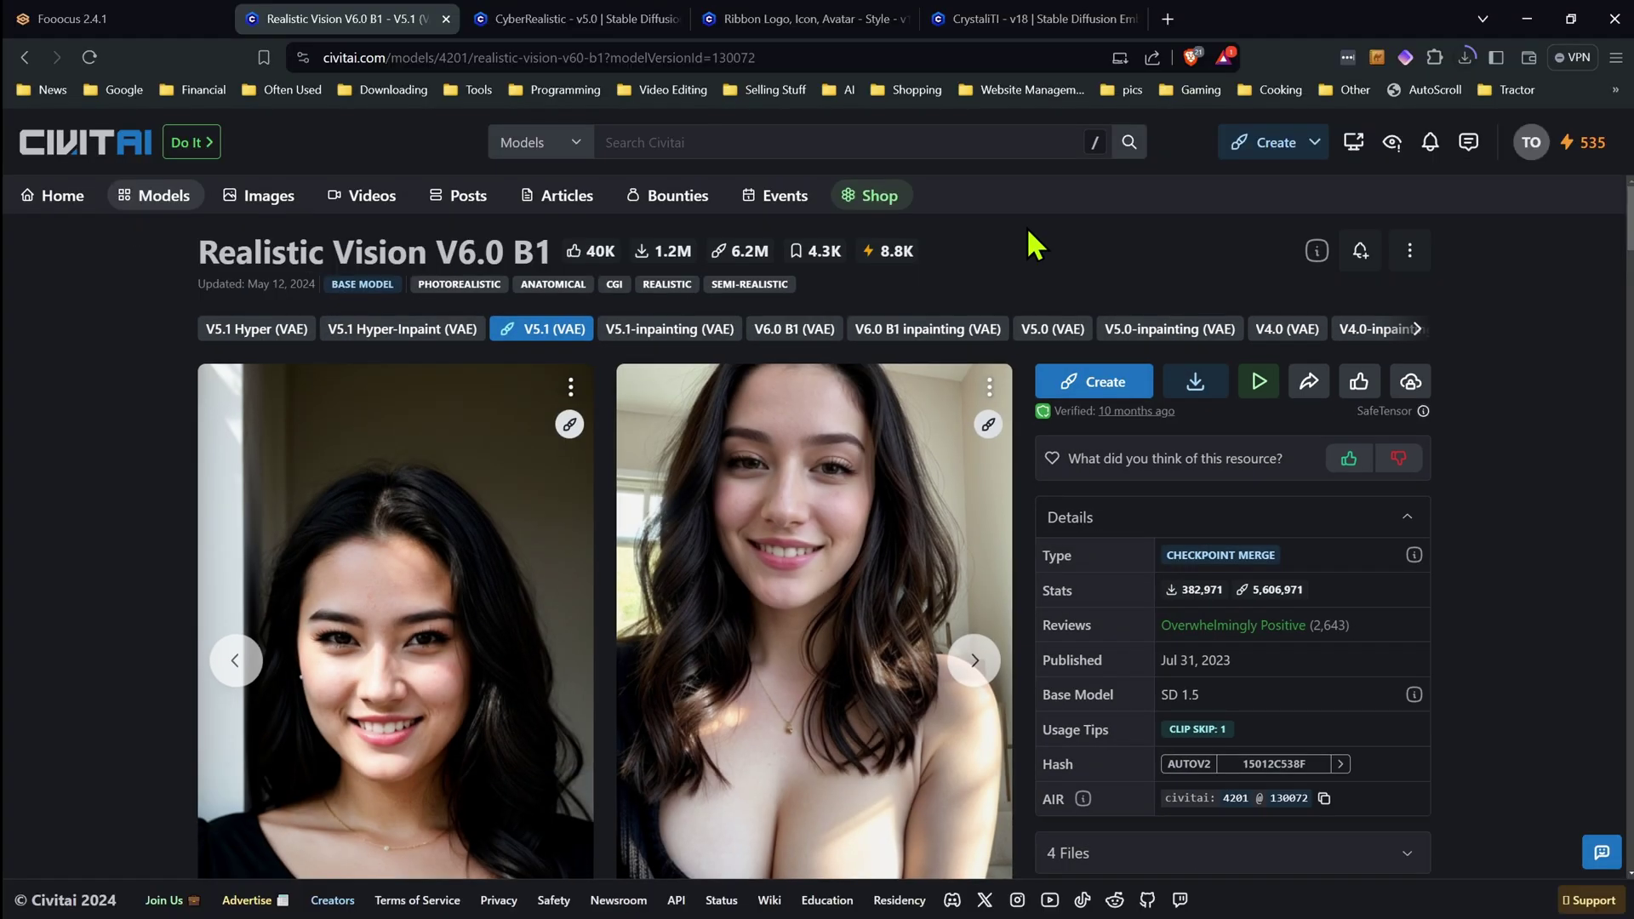
In Fooocus, choose 1.5\realisticVisionV60B1_v51VAE.safetensors as the refiner and set Refiner Switch At to about 0.4
left_click(174, 21)
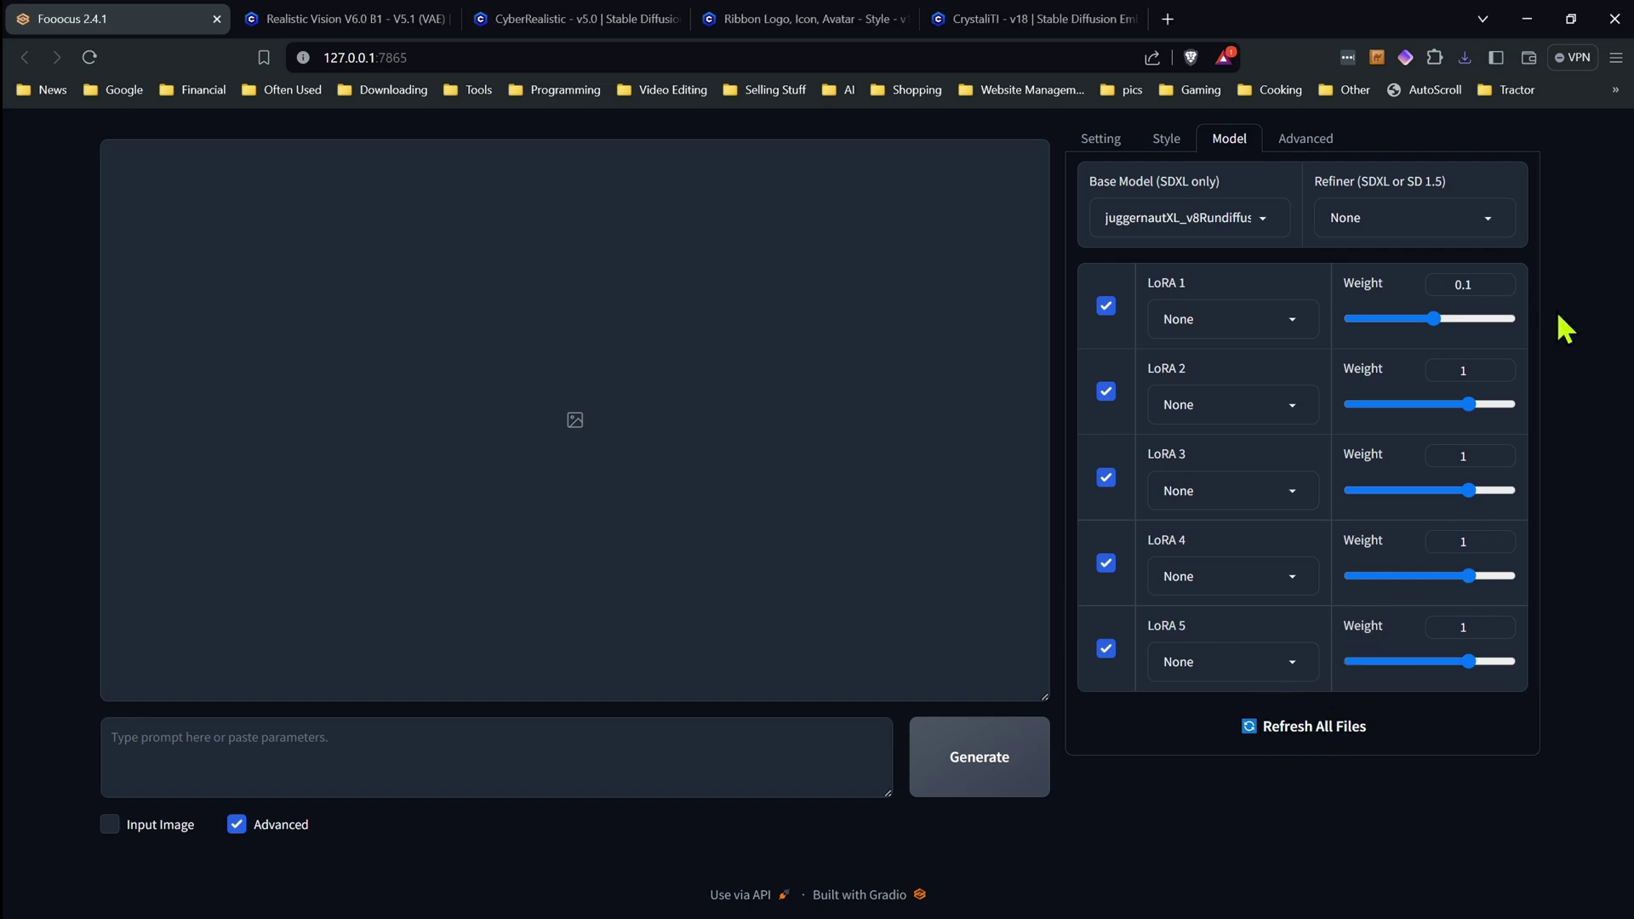
left_click(1492, 226)
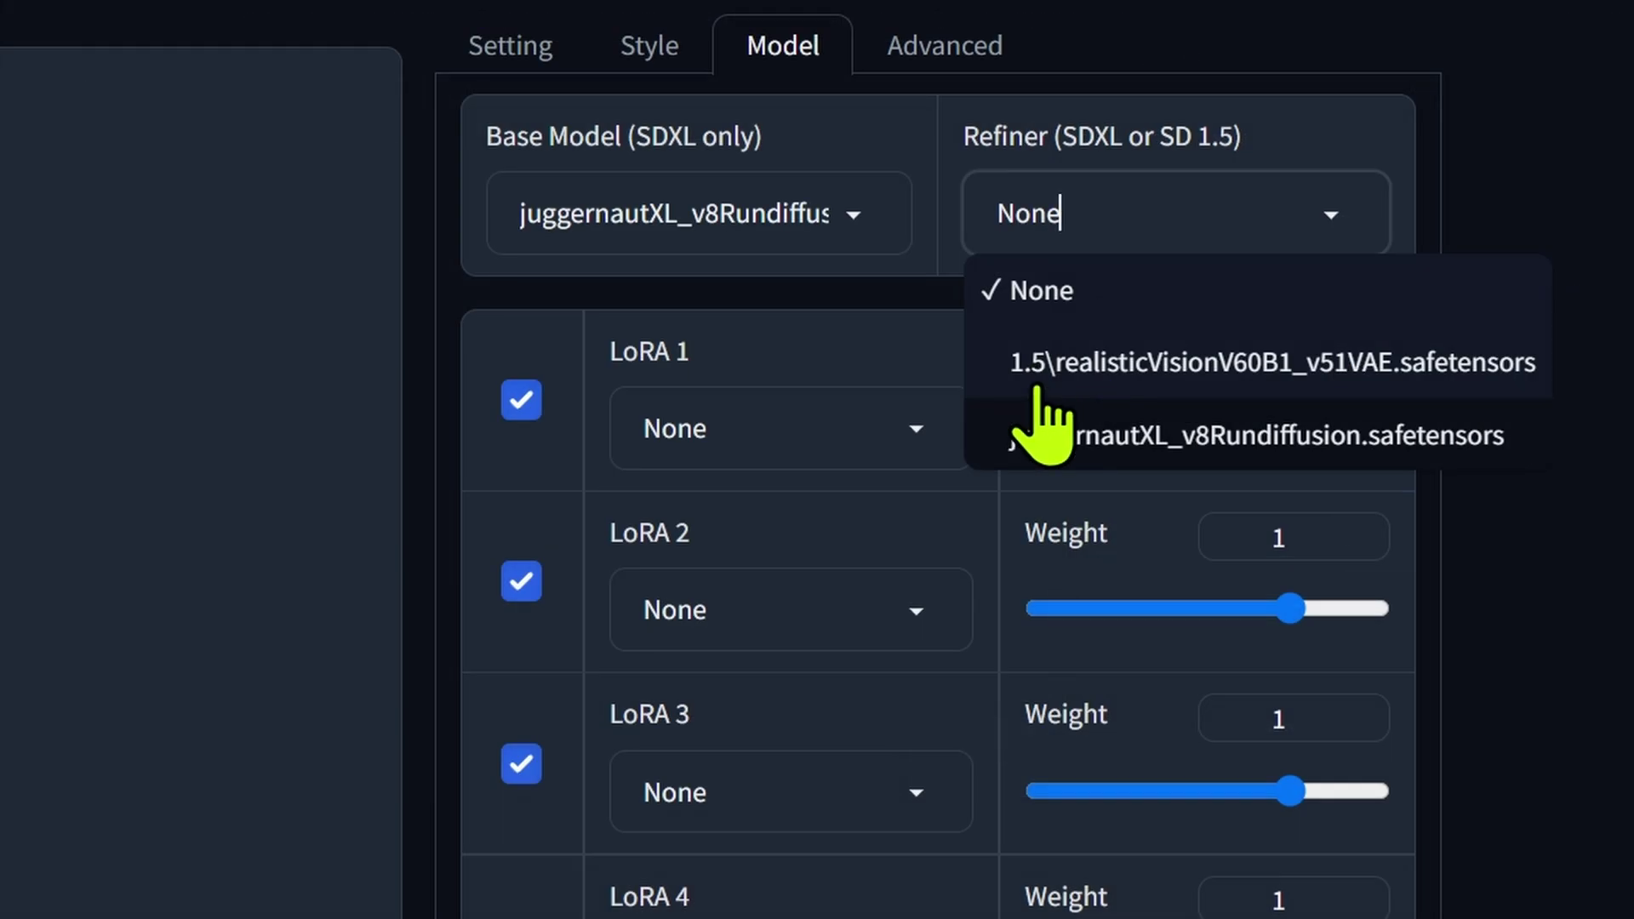
left_click(1144, 361)
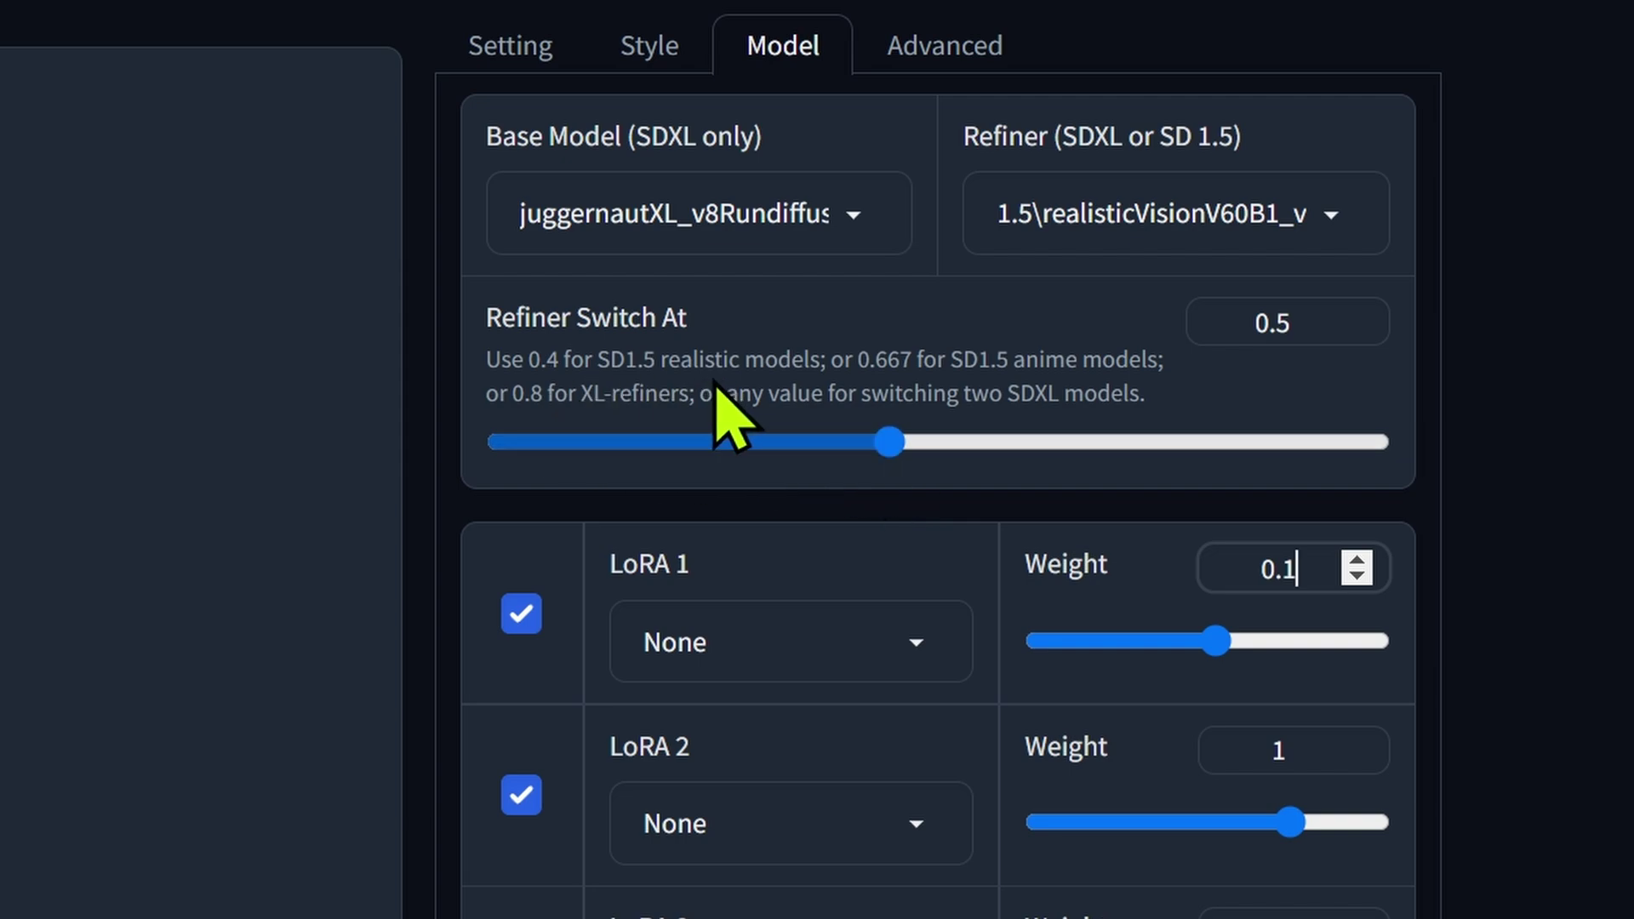
left_click_drag(885, 451, 510, 455)
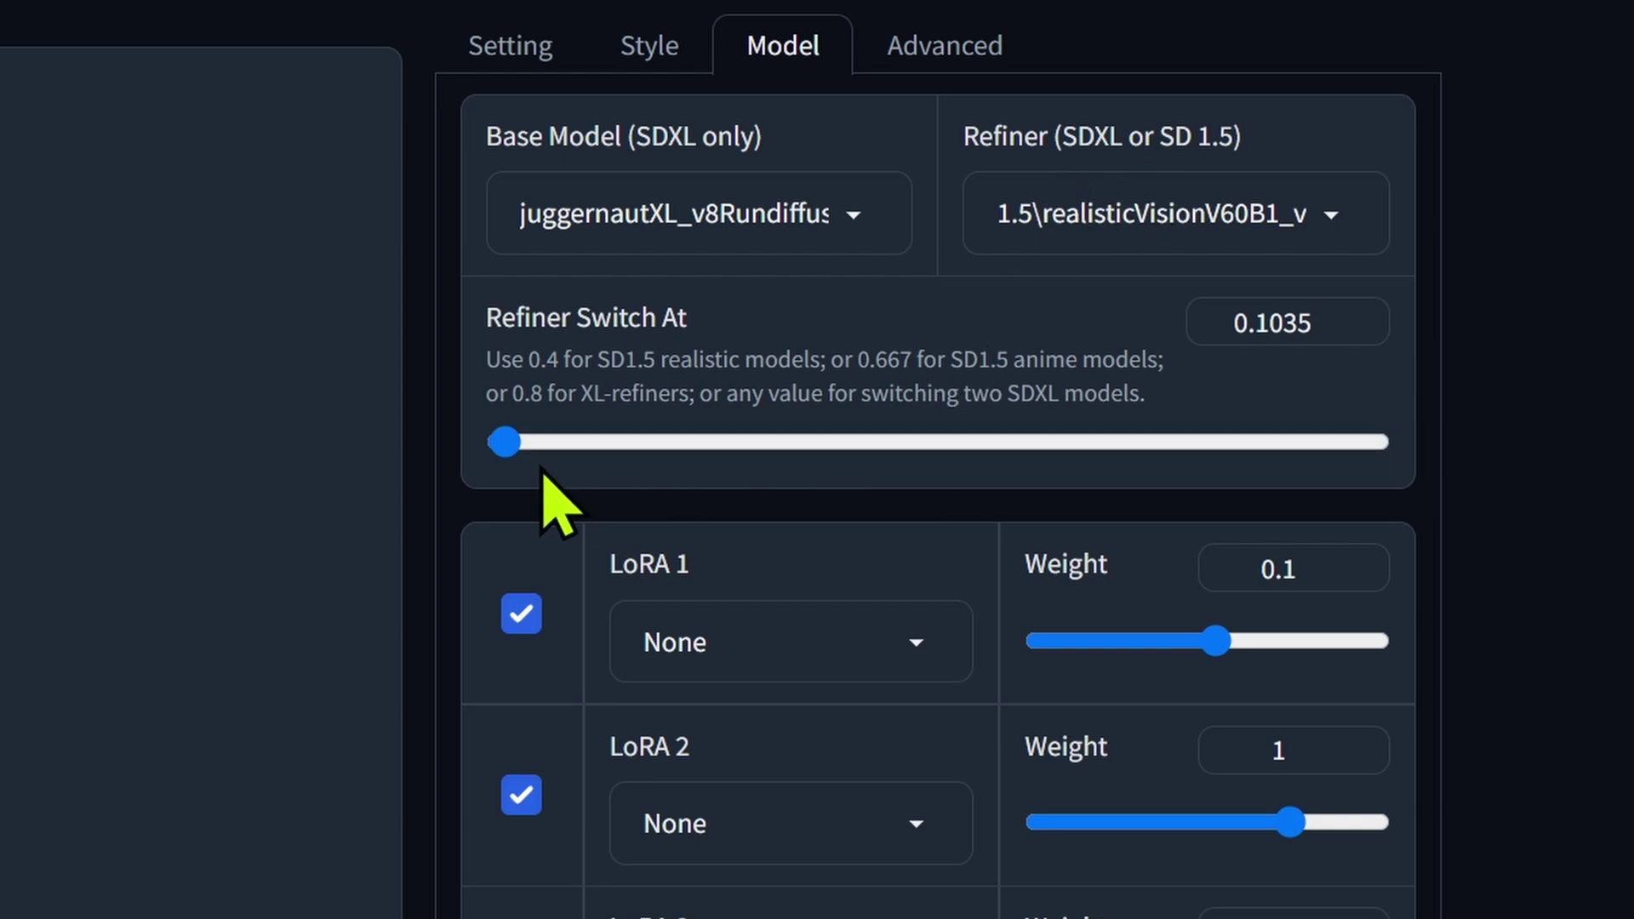
left_click_drag(513, 445, 800, 449)
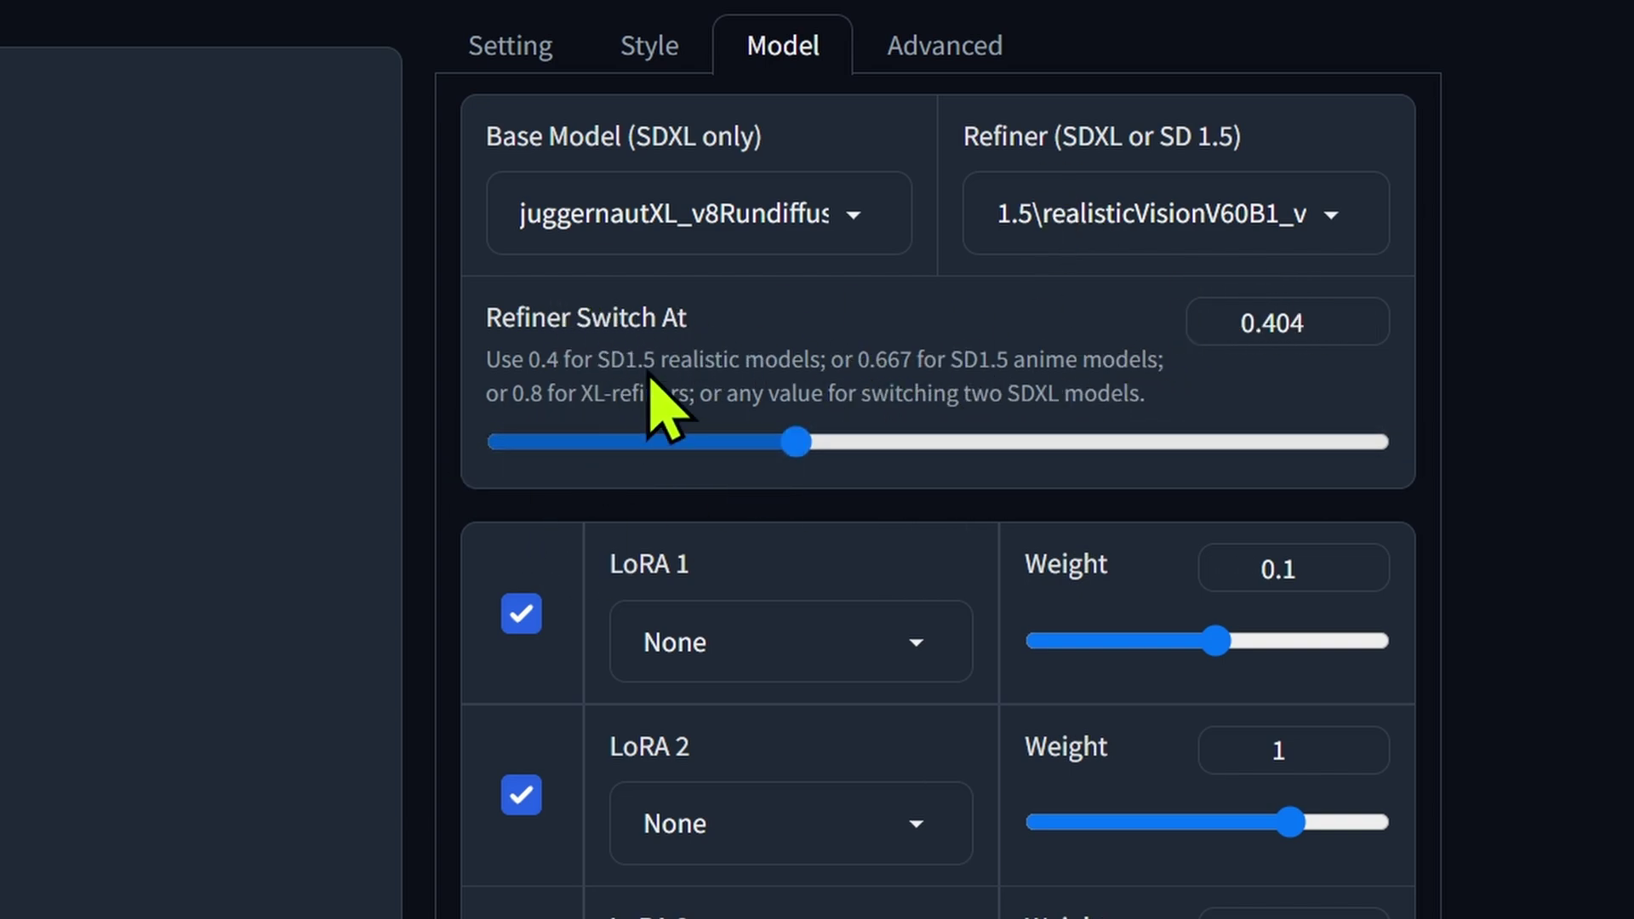
Turn off the Fooocus Enhance and Fooocus Sharp styles
left_click(649, 46)
left_click(647, 327)
left_click(1018, 256)
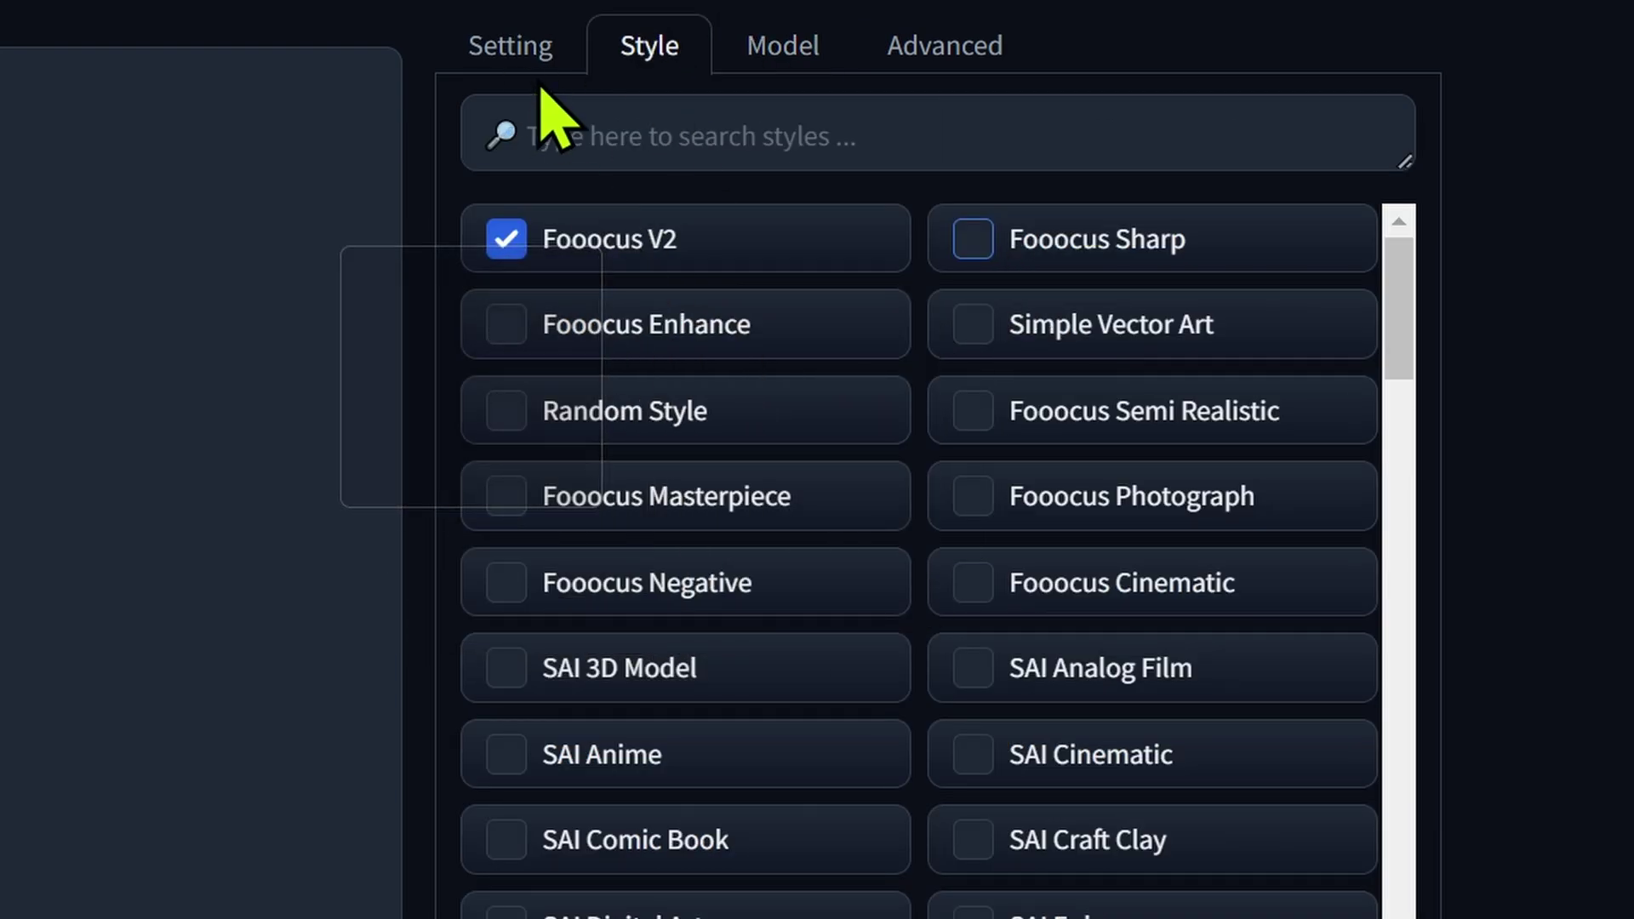
Set the performance to Quality and generate images from the prompt "a cat"
left_click(510, 45)
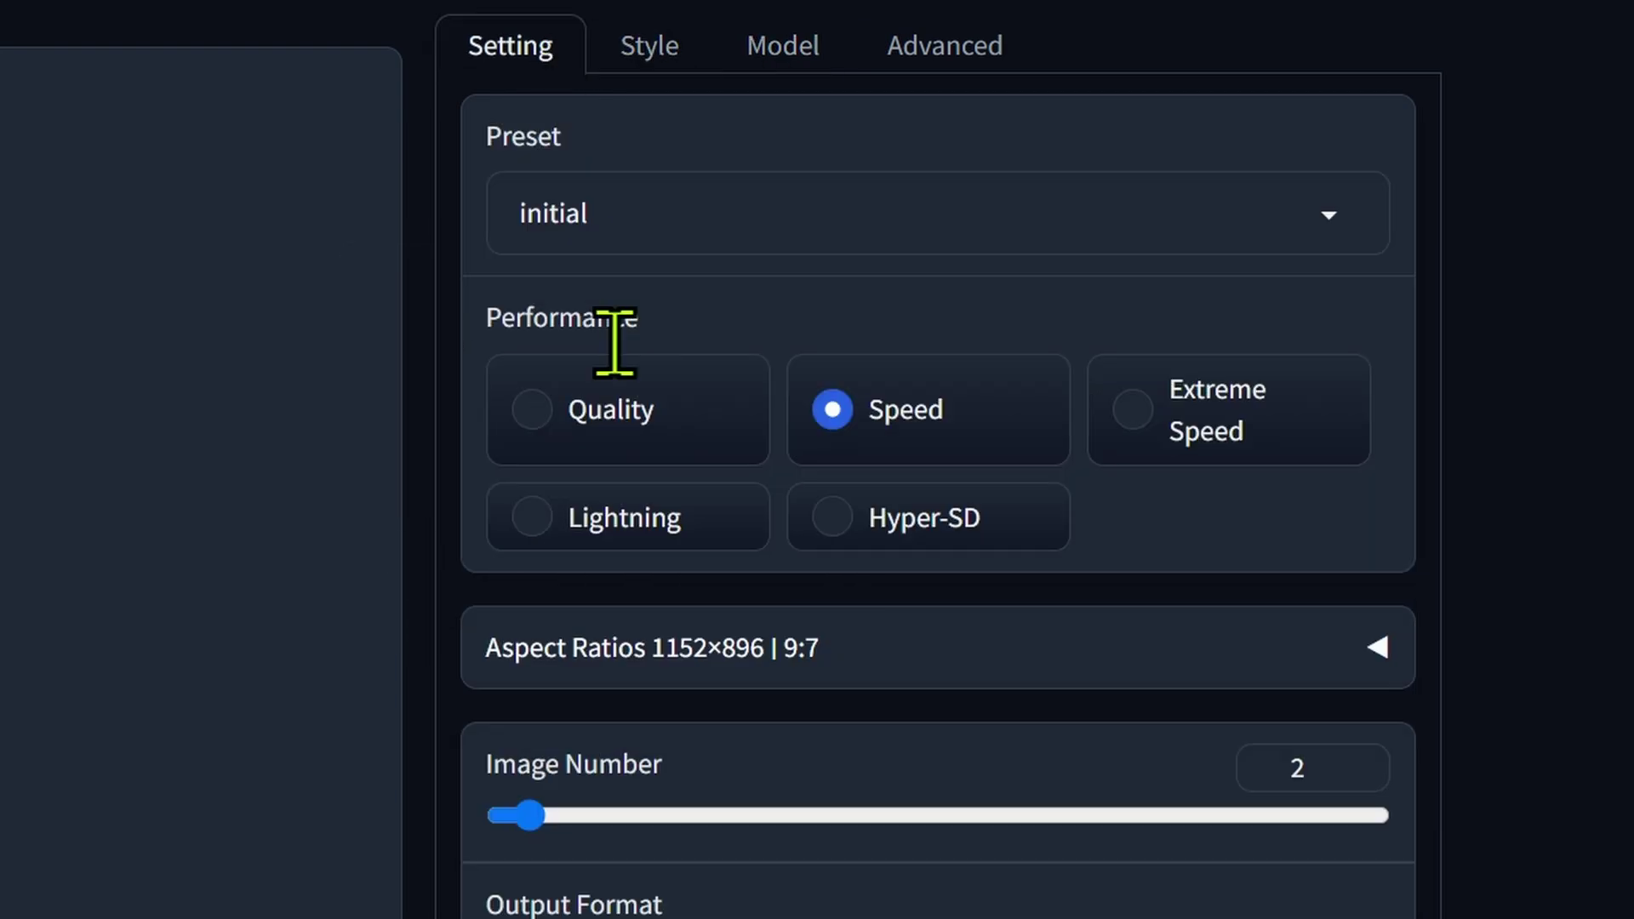
left_click(533, 415)
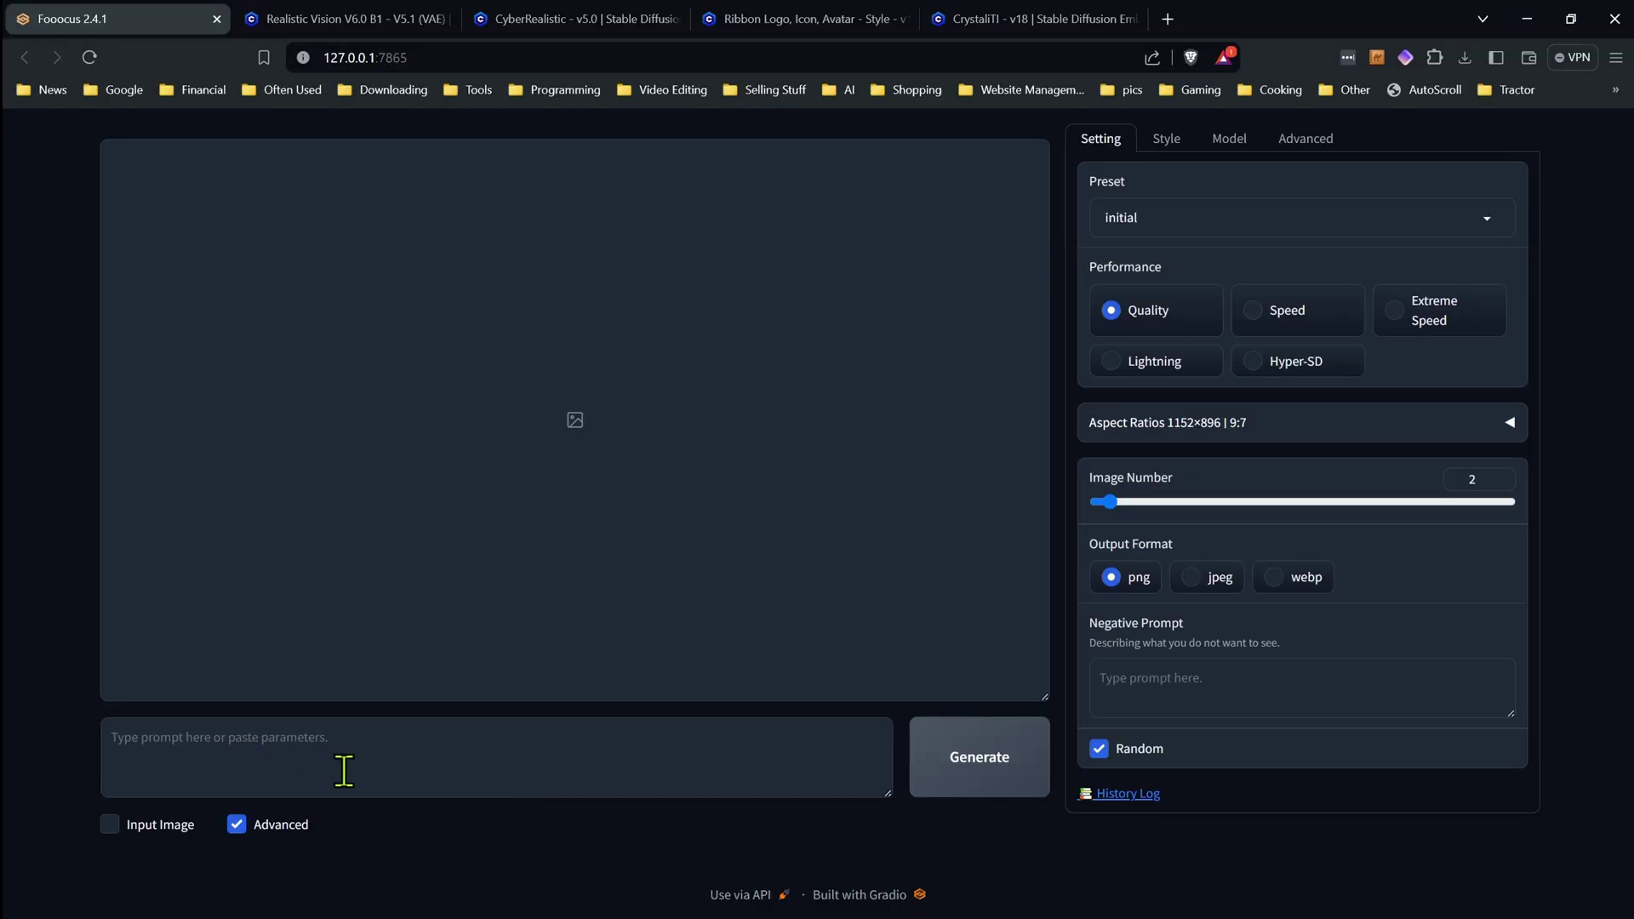
left_click(344, 770)
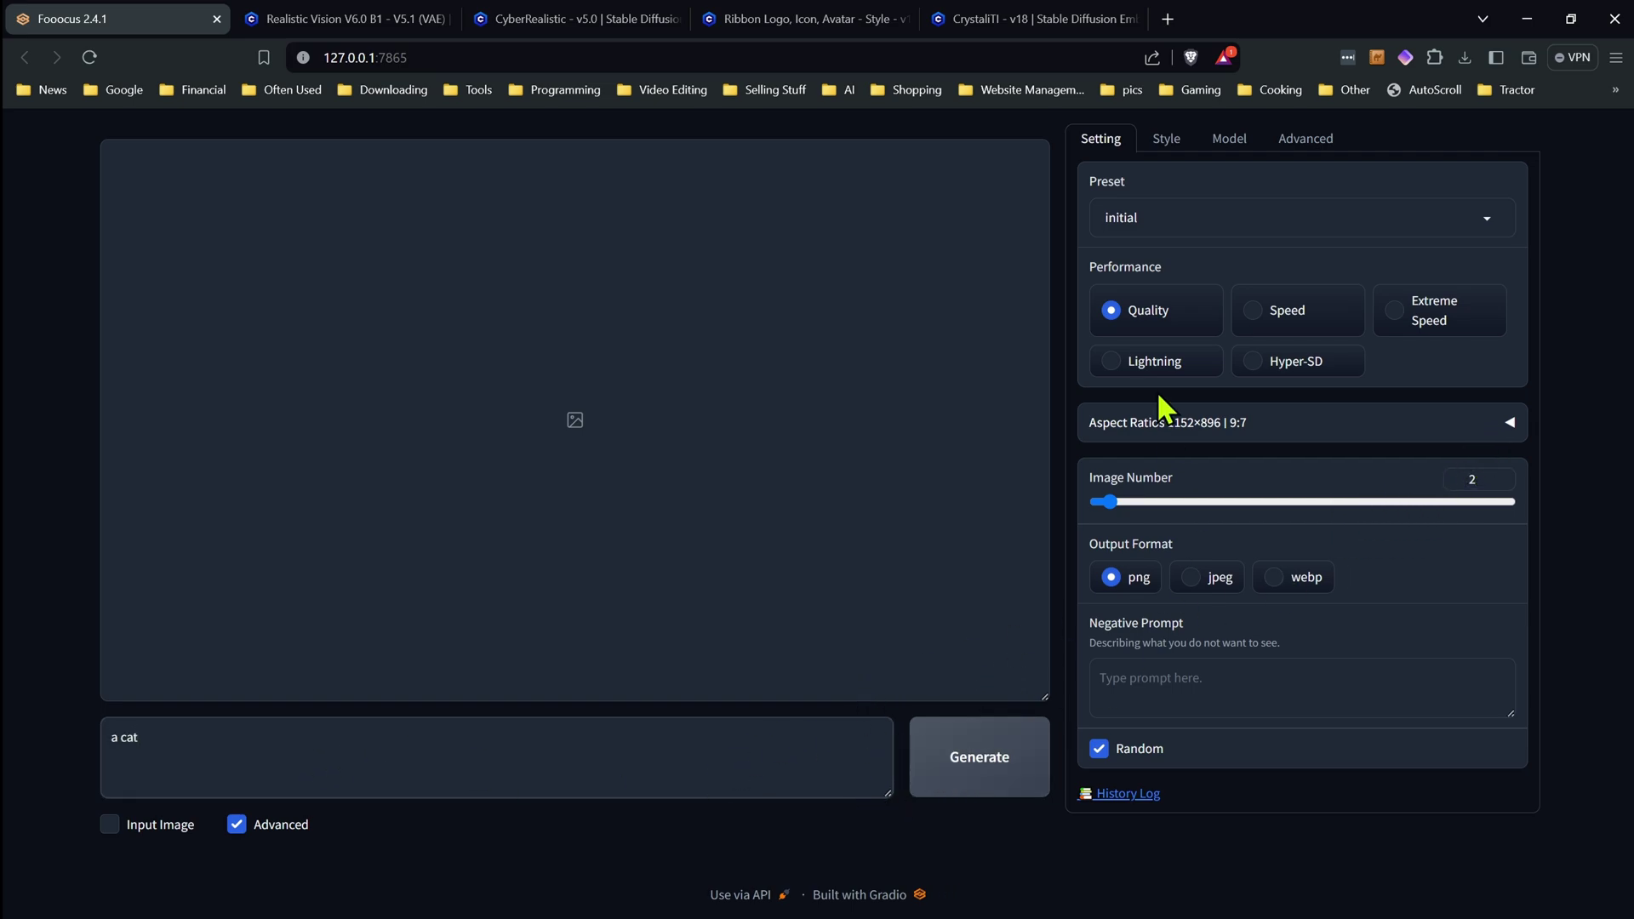
left_click(970, 757)
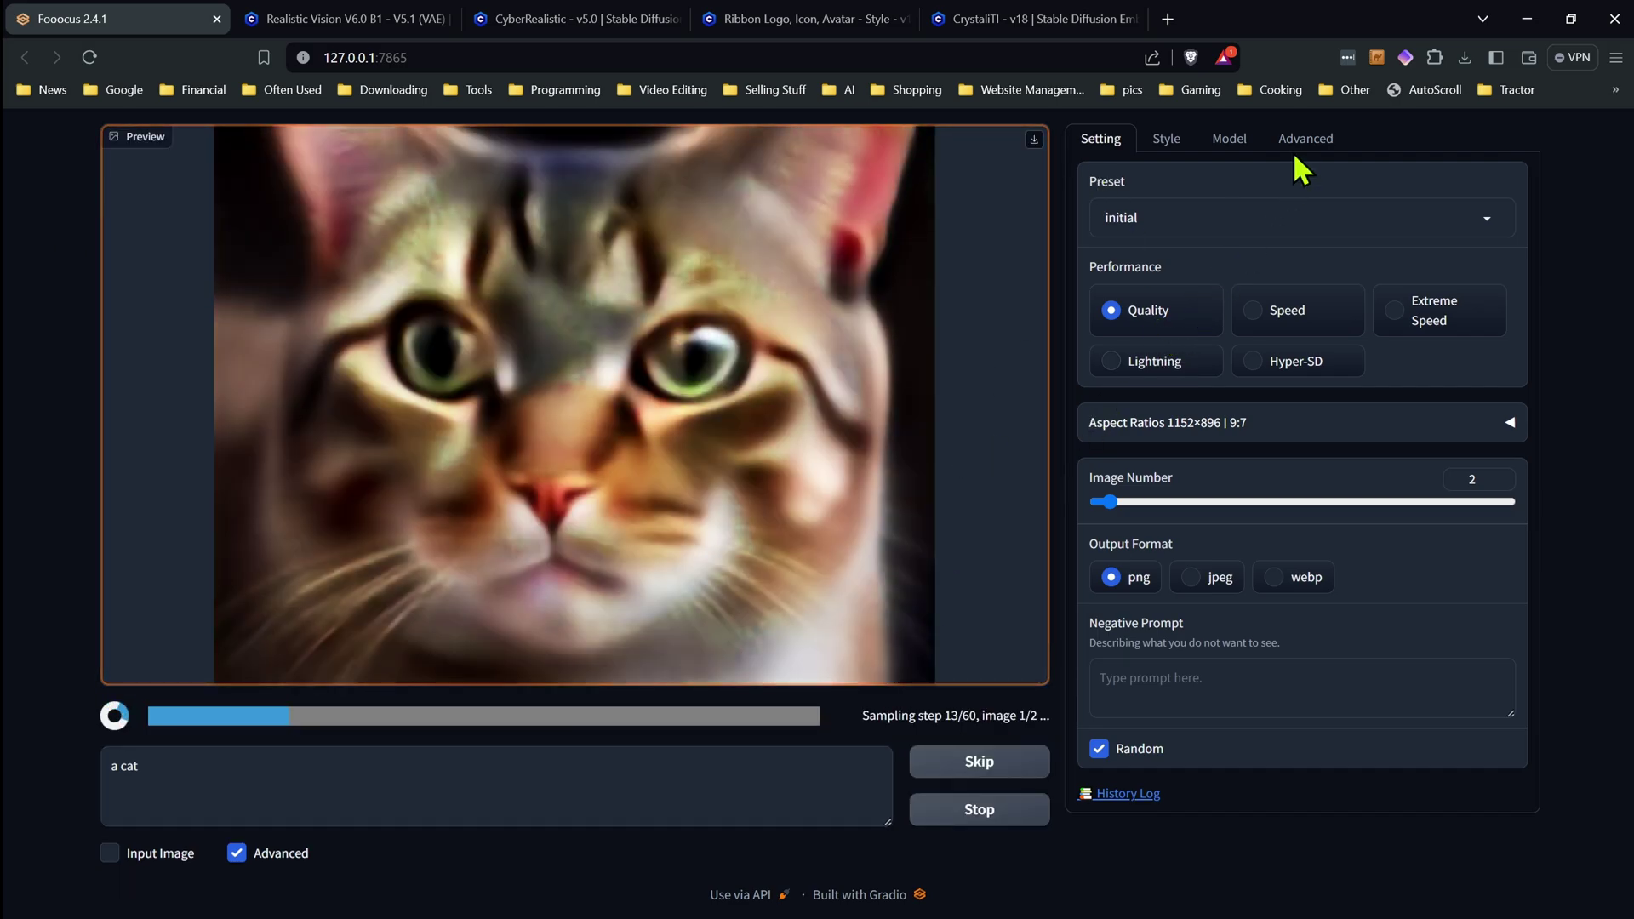
Stop the generation after the first finished image, then view that cat image enlarged and close it
left_click(1299, 144)
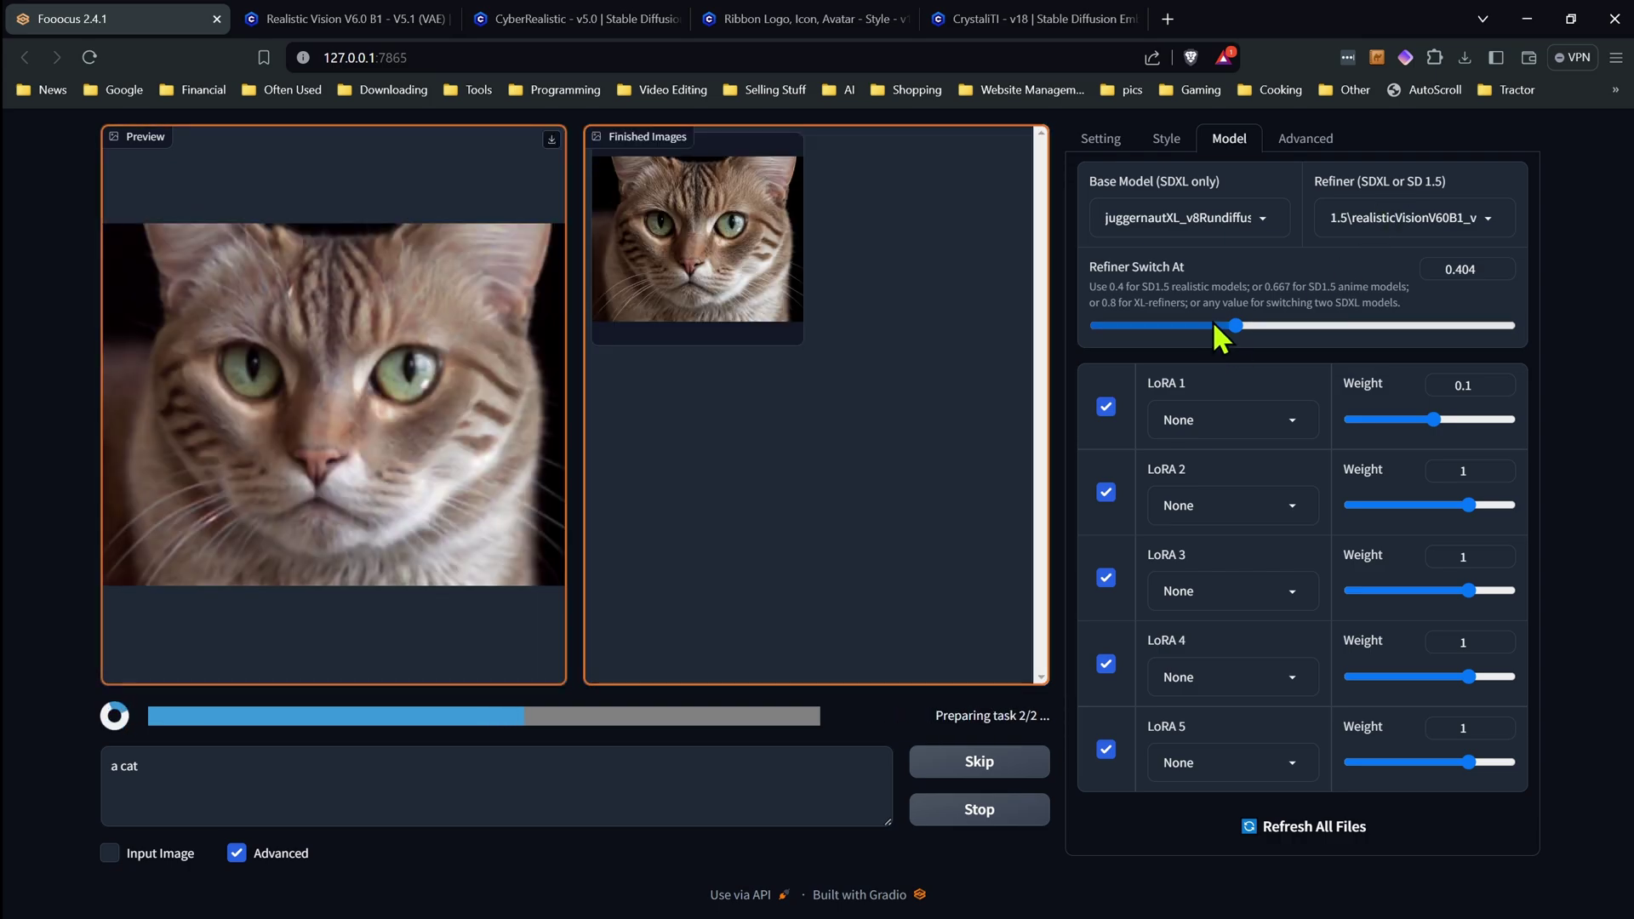
left_click(977, 813)
left_click(358, 412)
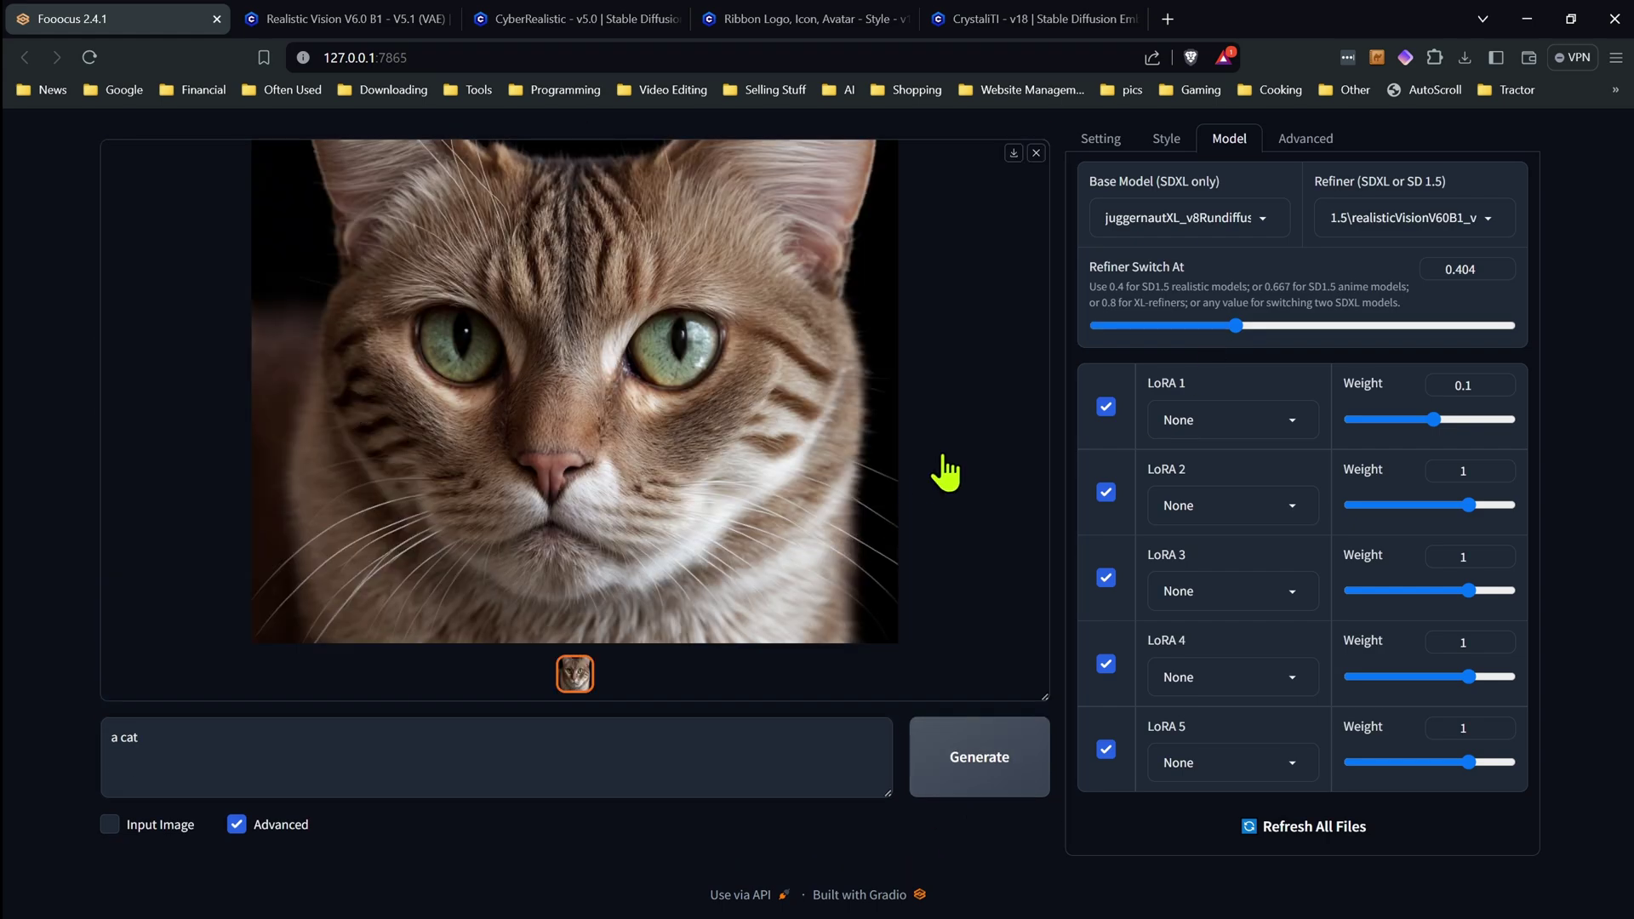
left_click(1035, 155)
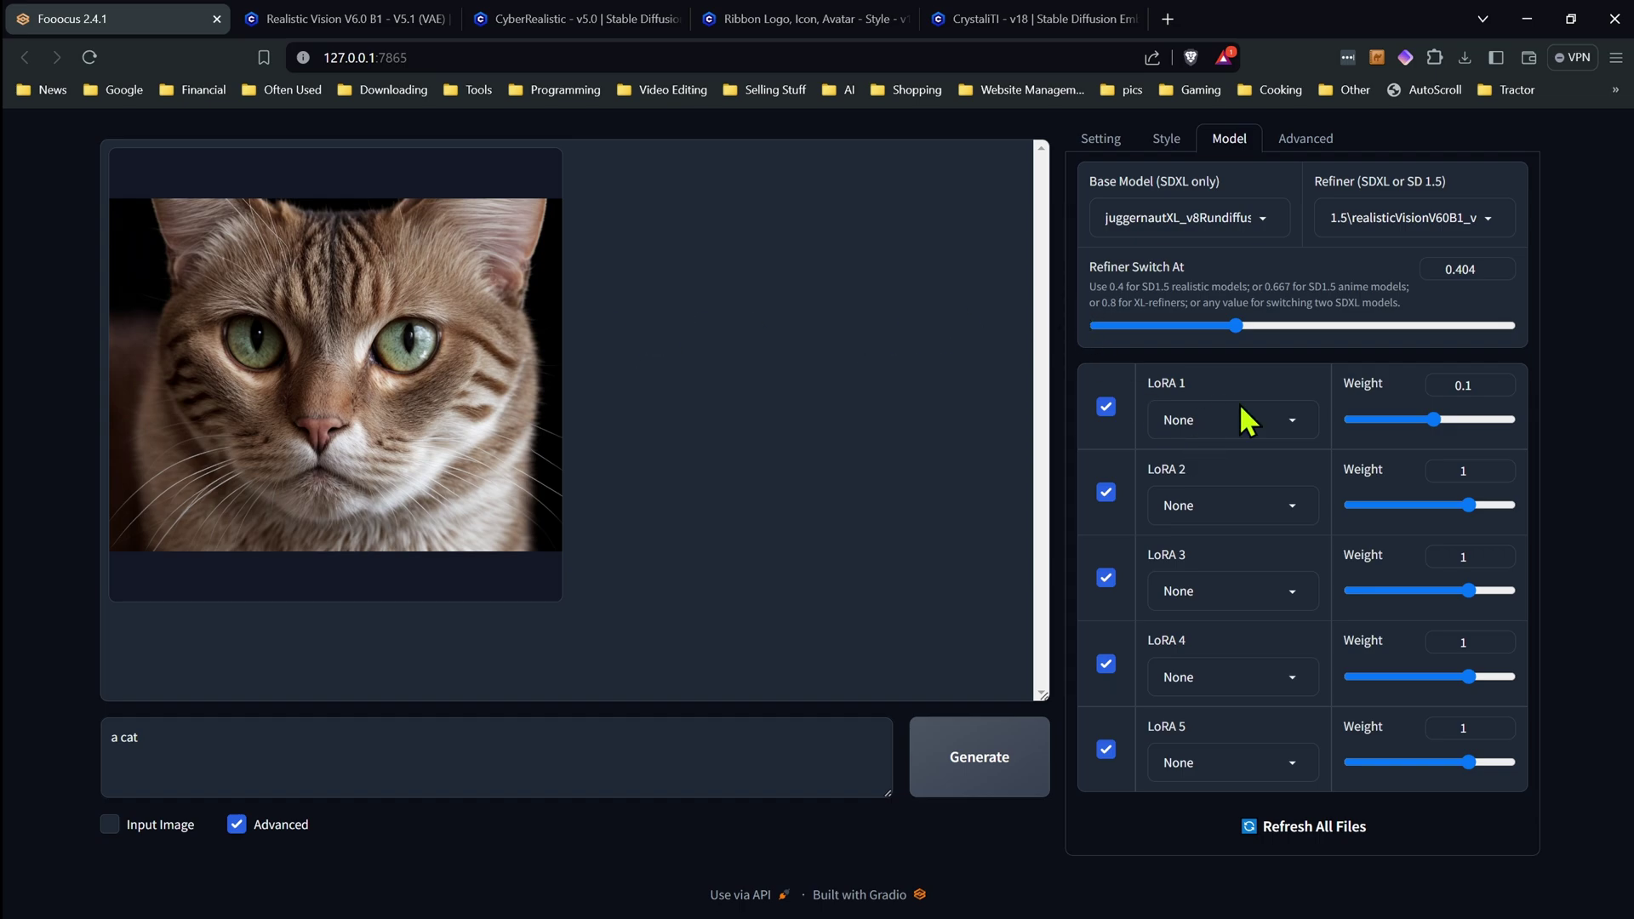
Lower Refiner Switch At to about 0.11 and generate the cat images again
left_click_drag(1233, 329, 1098, 332)
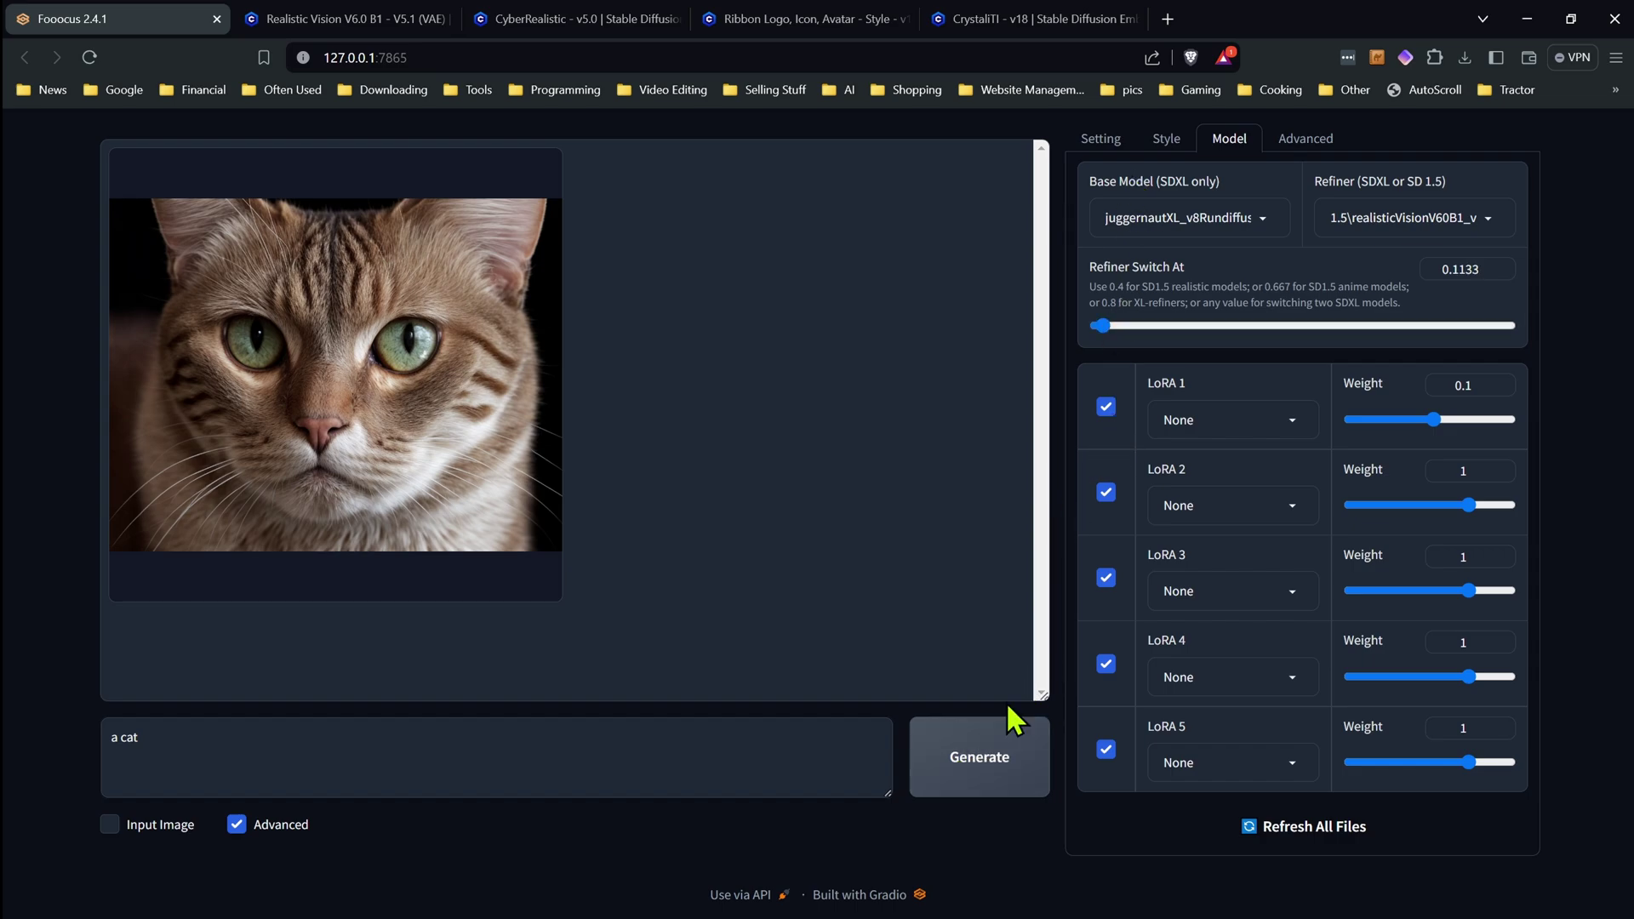
left_click(970, 754)
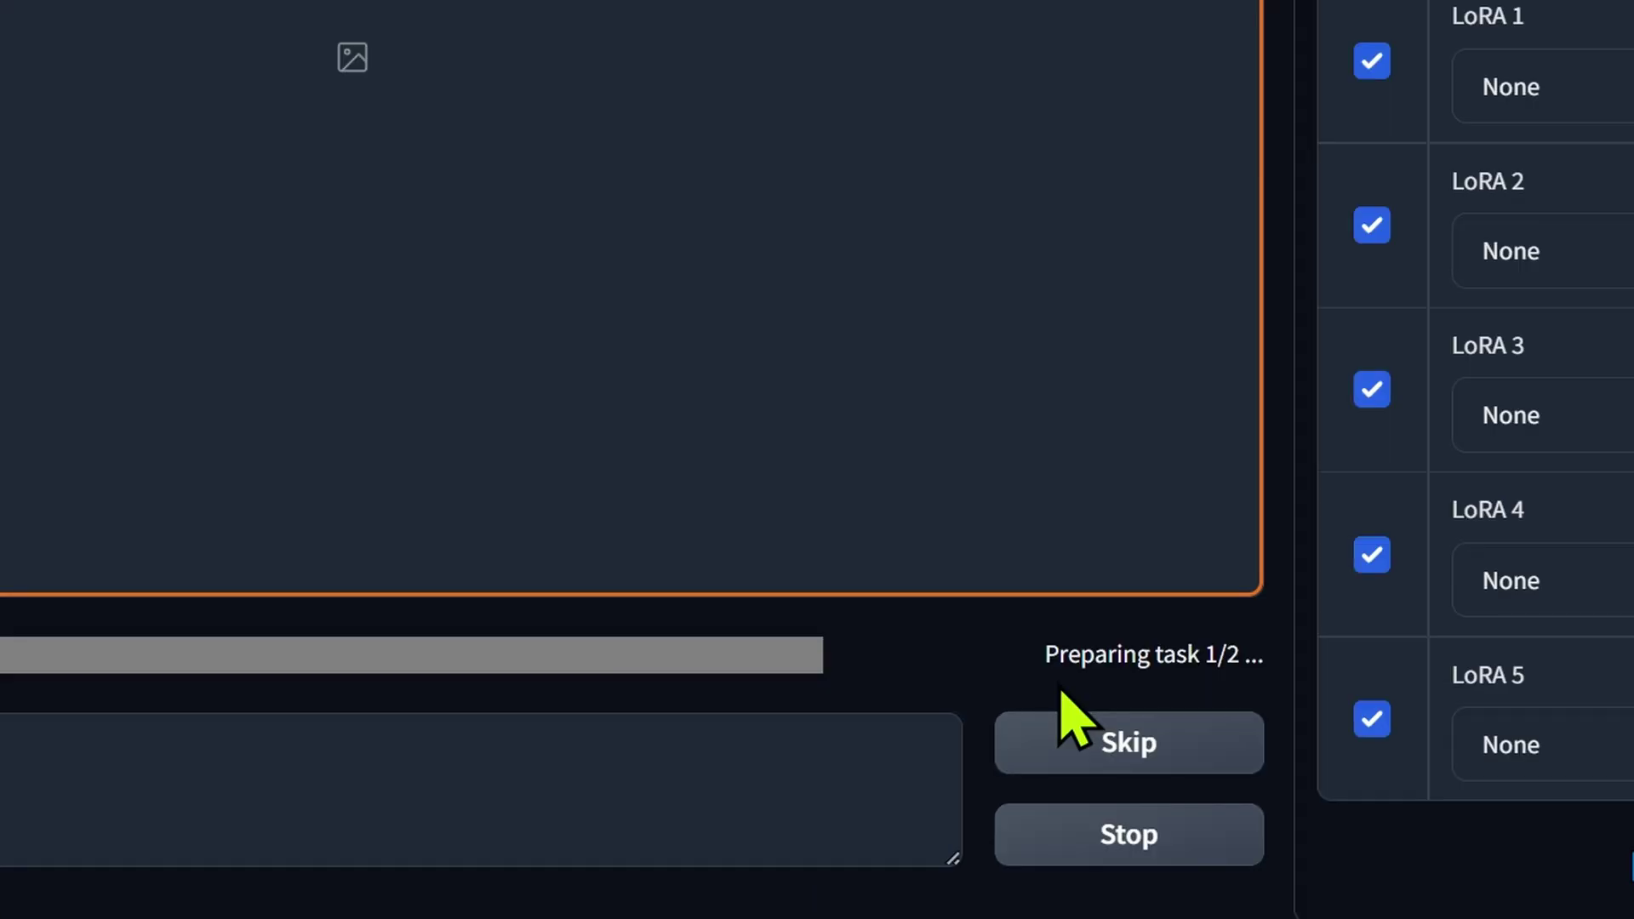
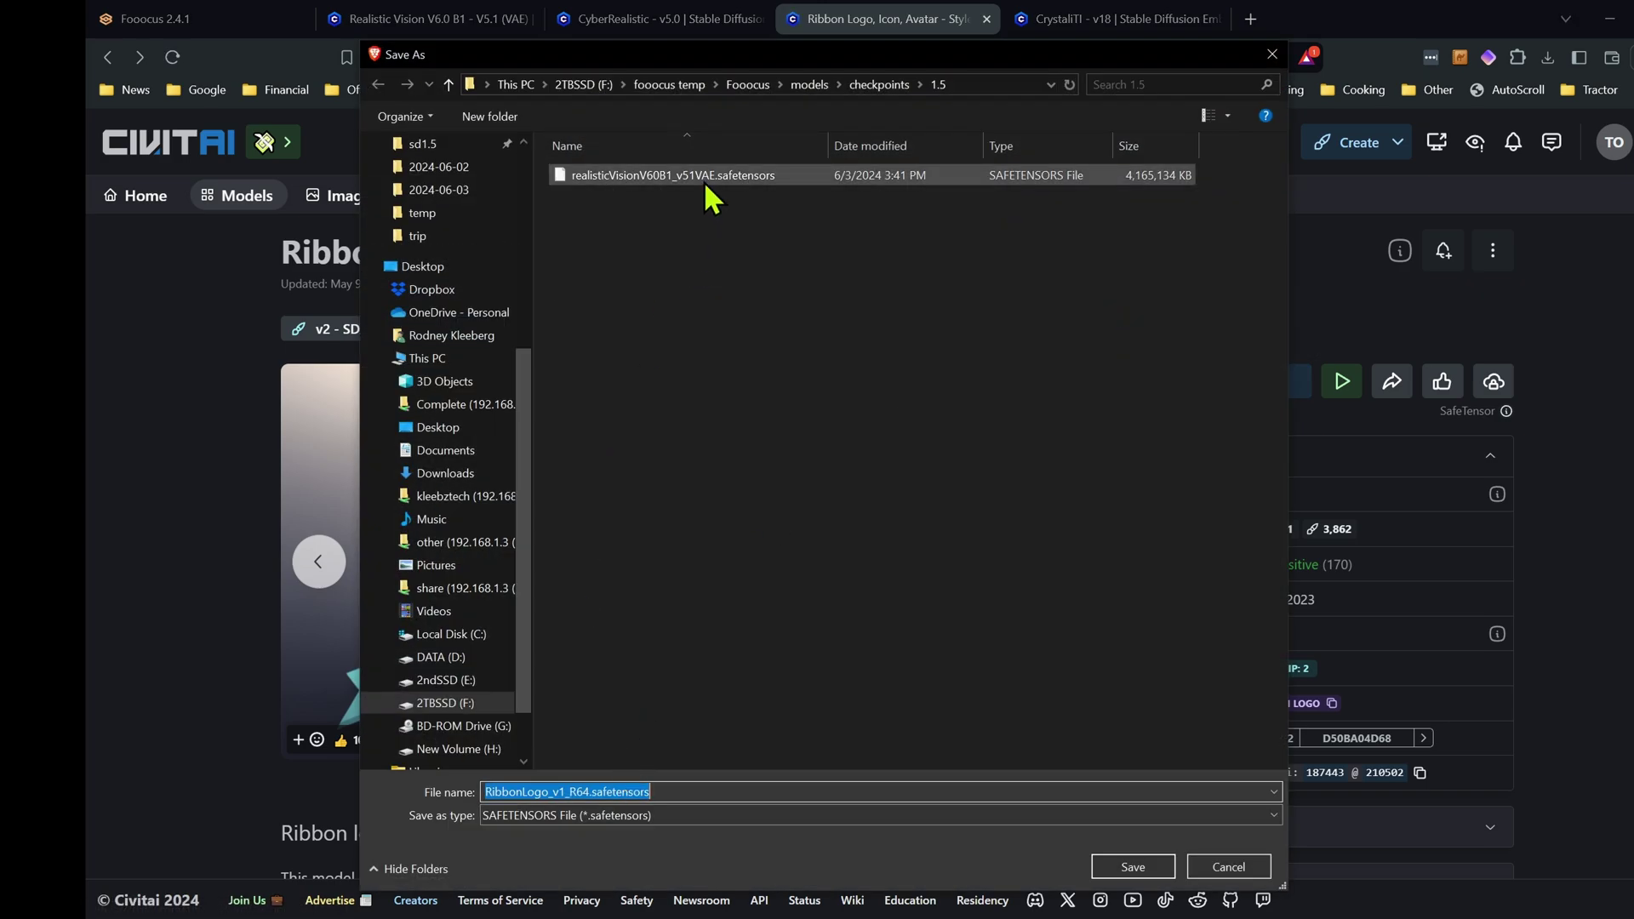
Browse the save location to Fooocus's models\loras folder and create a new folder named 1.5 there
mouse_move(703, 181)
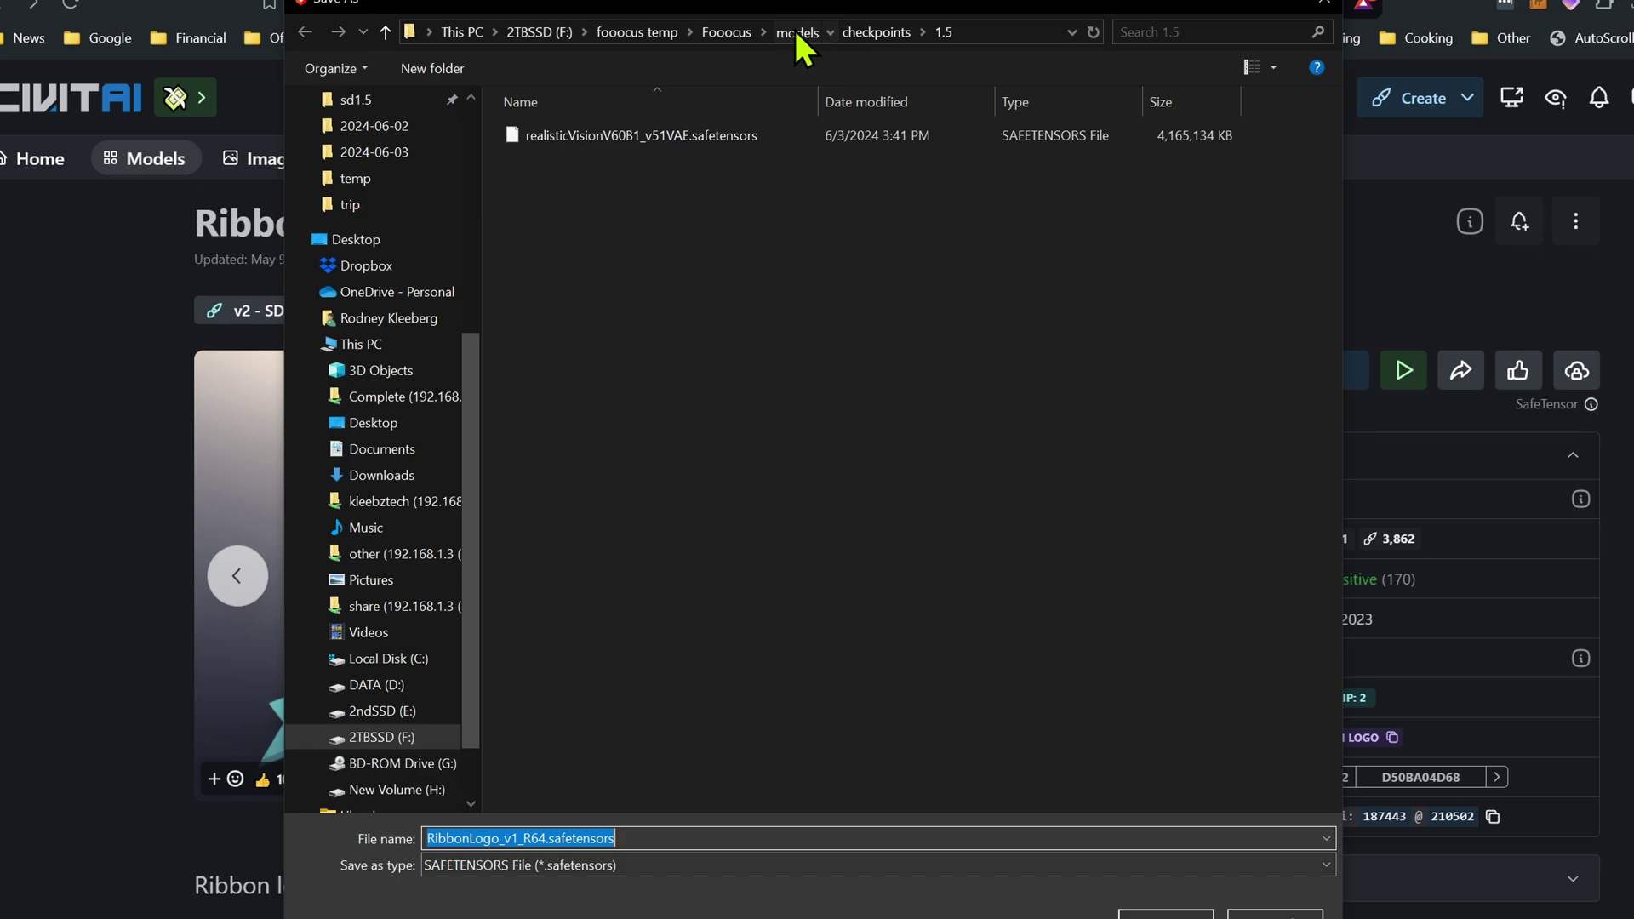
left_click(797, 32)
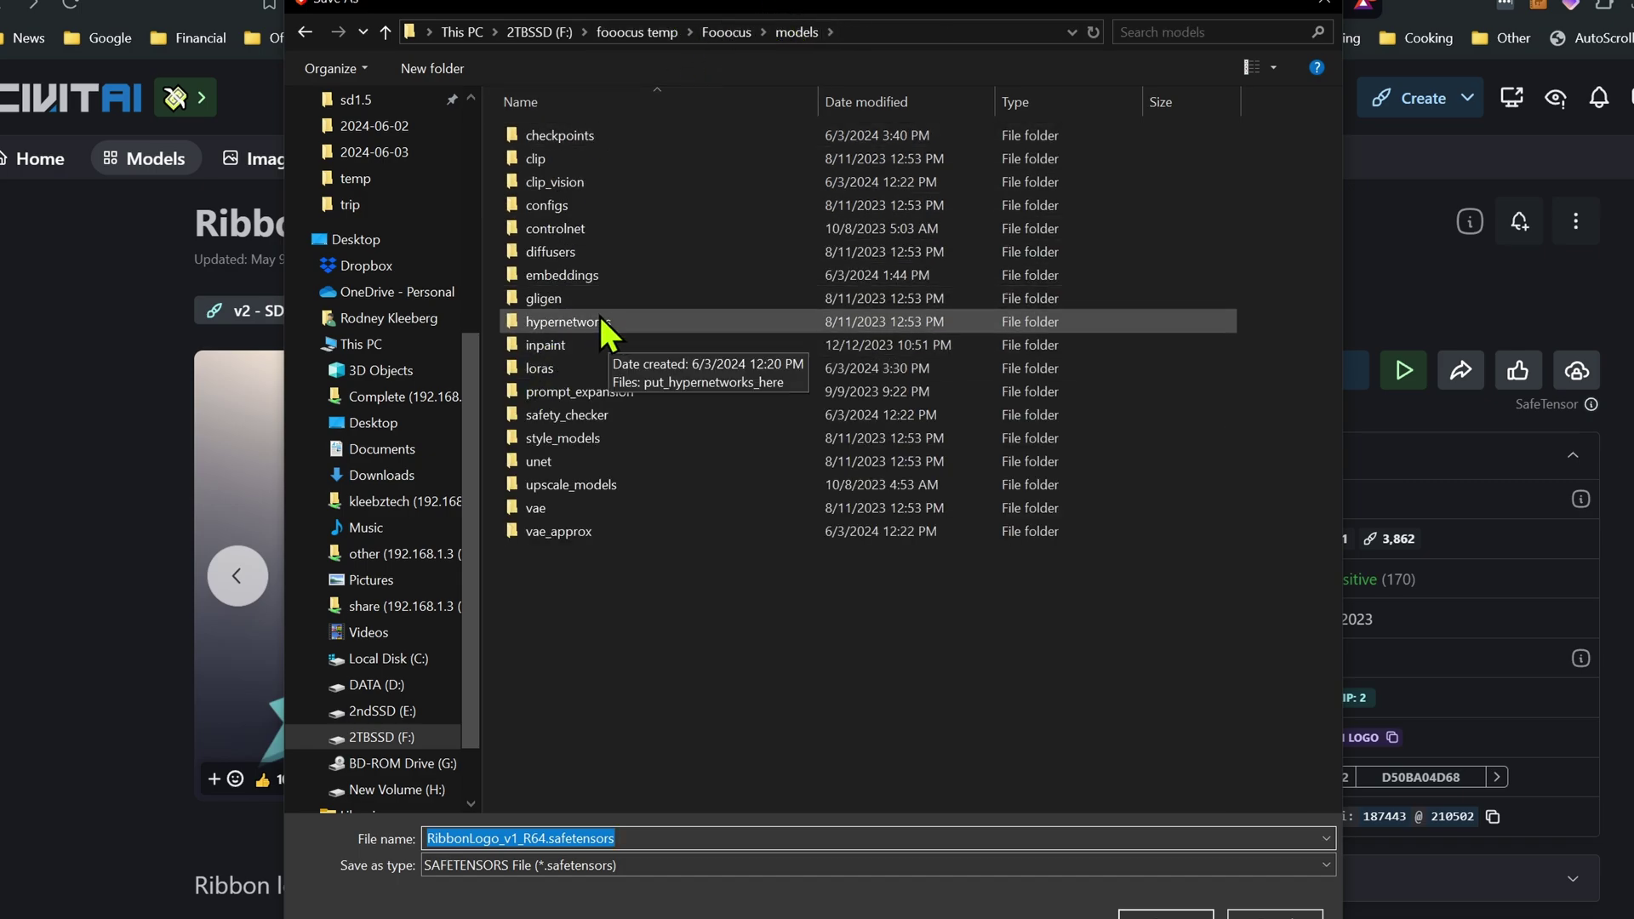
double_click(543, 370)
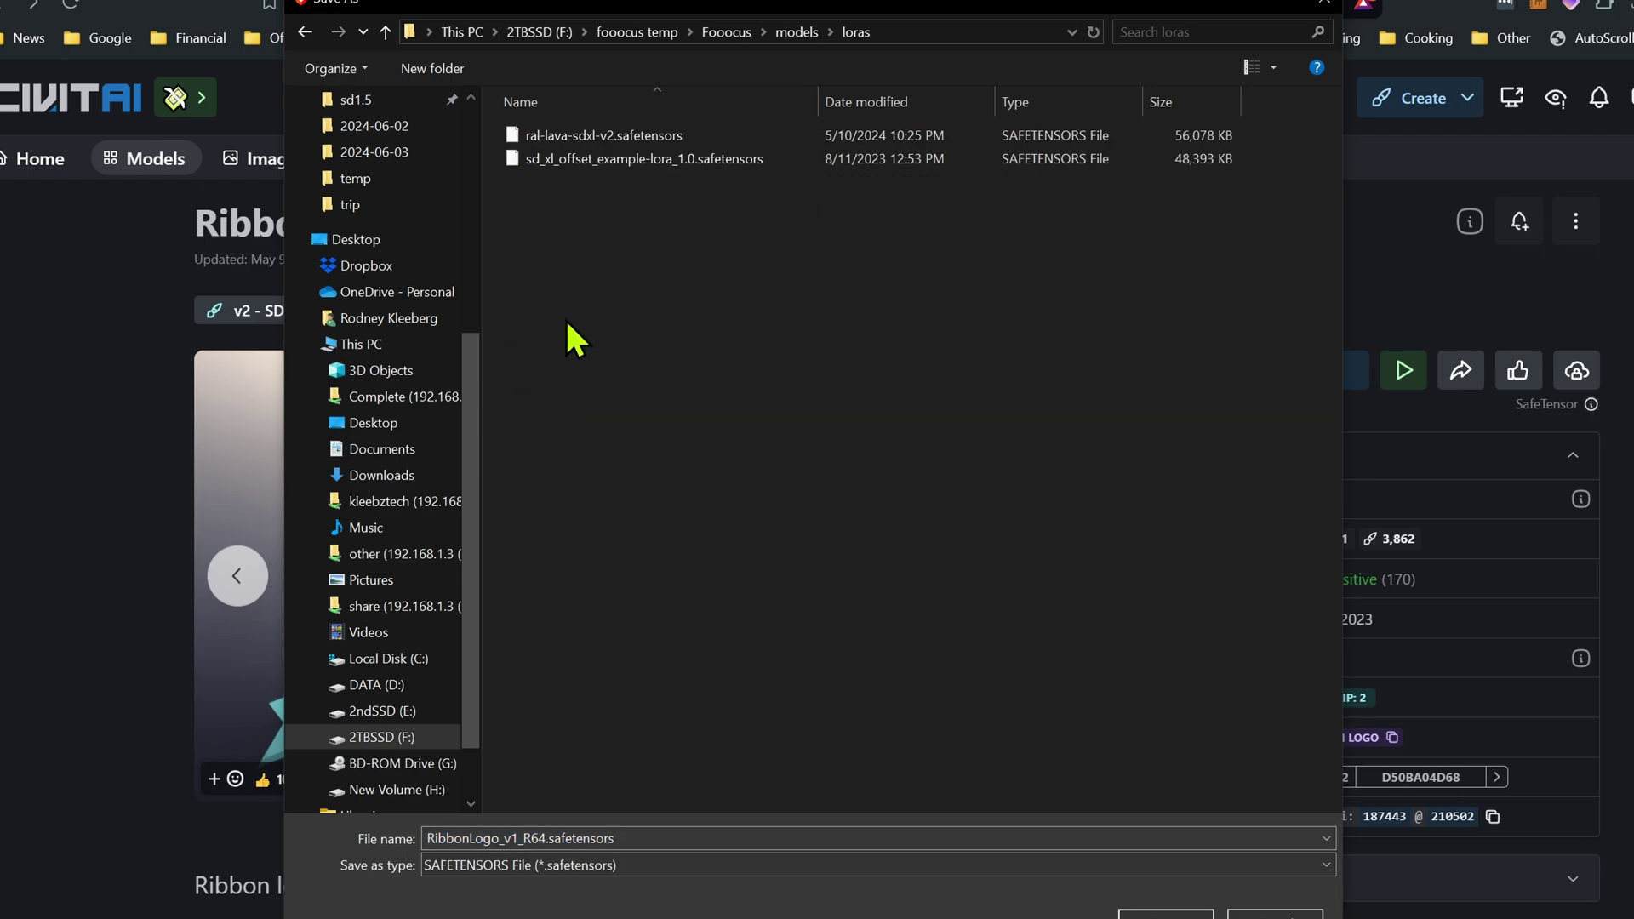
left_click(425, 67)
type("1.5")
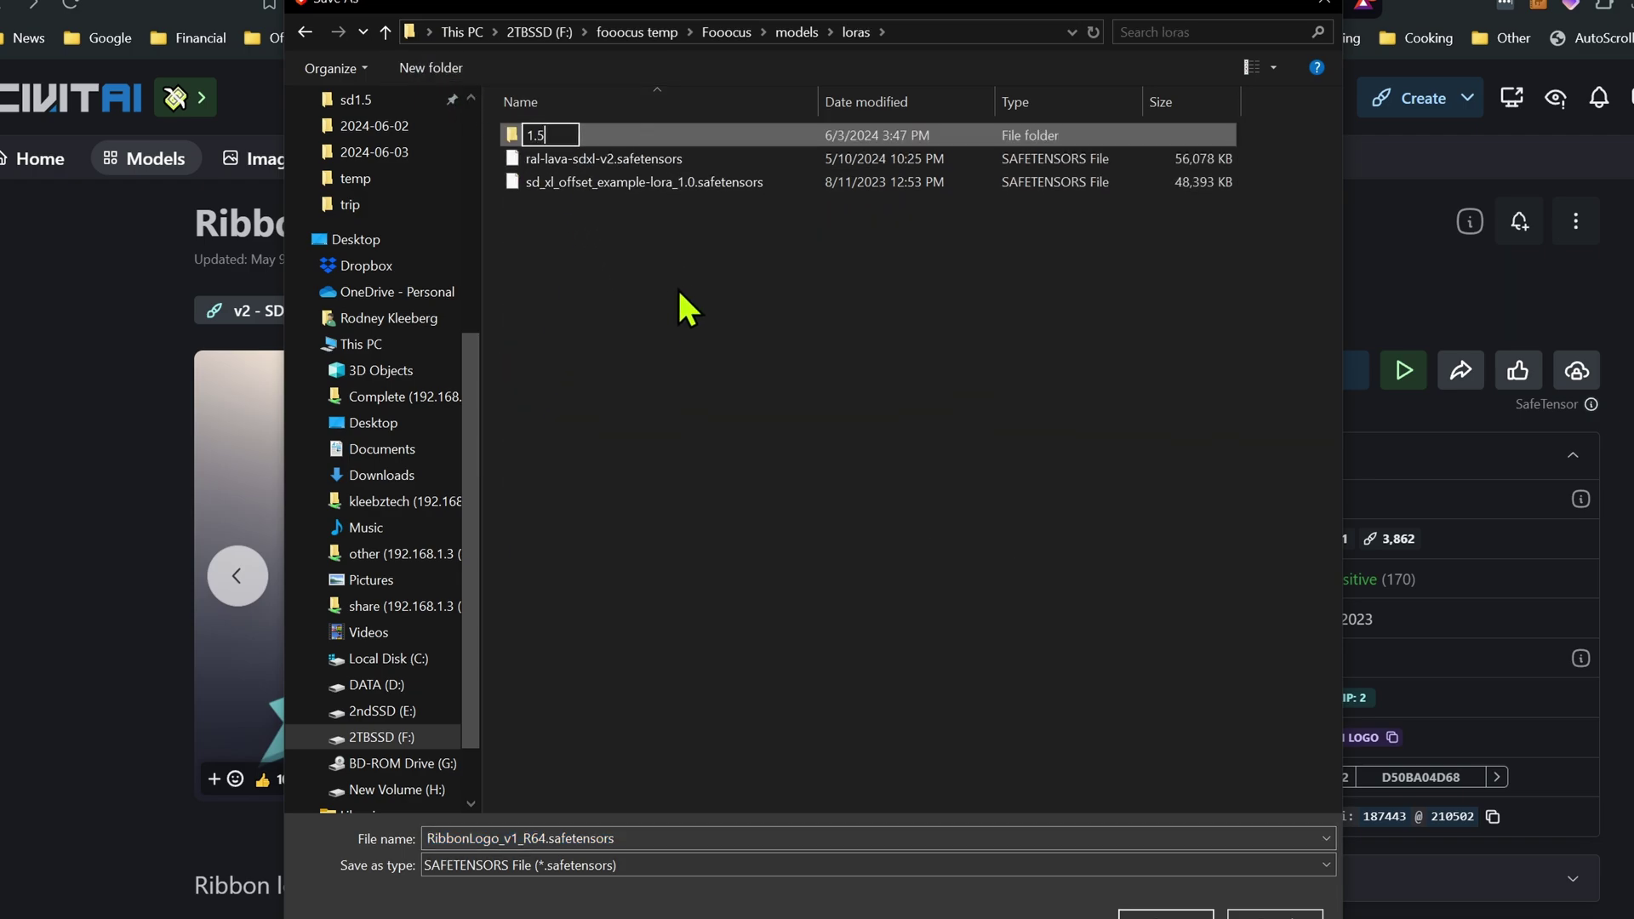
key("Return")
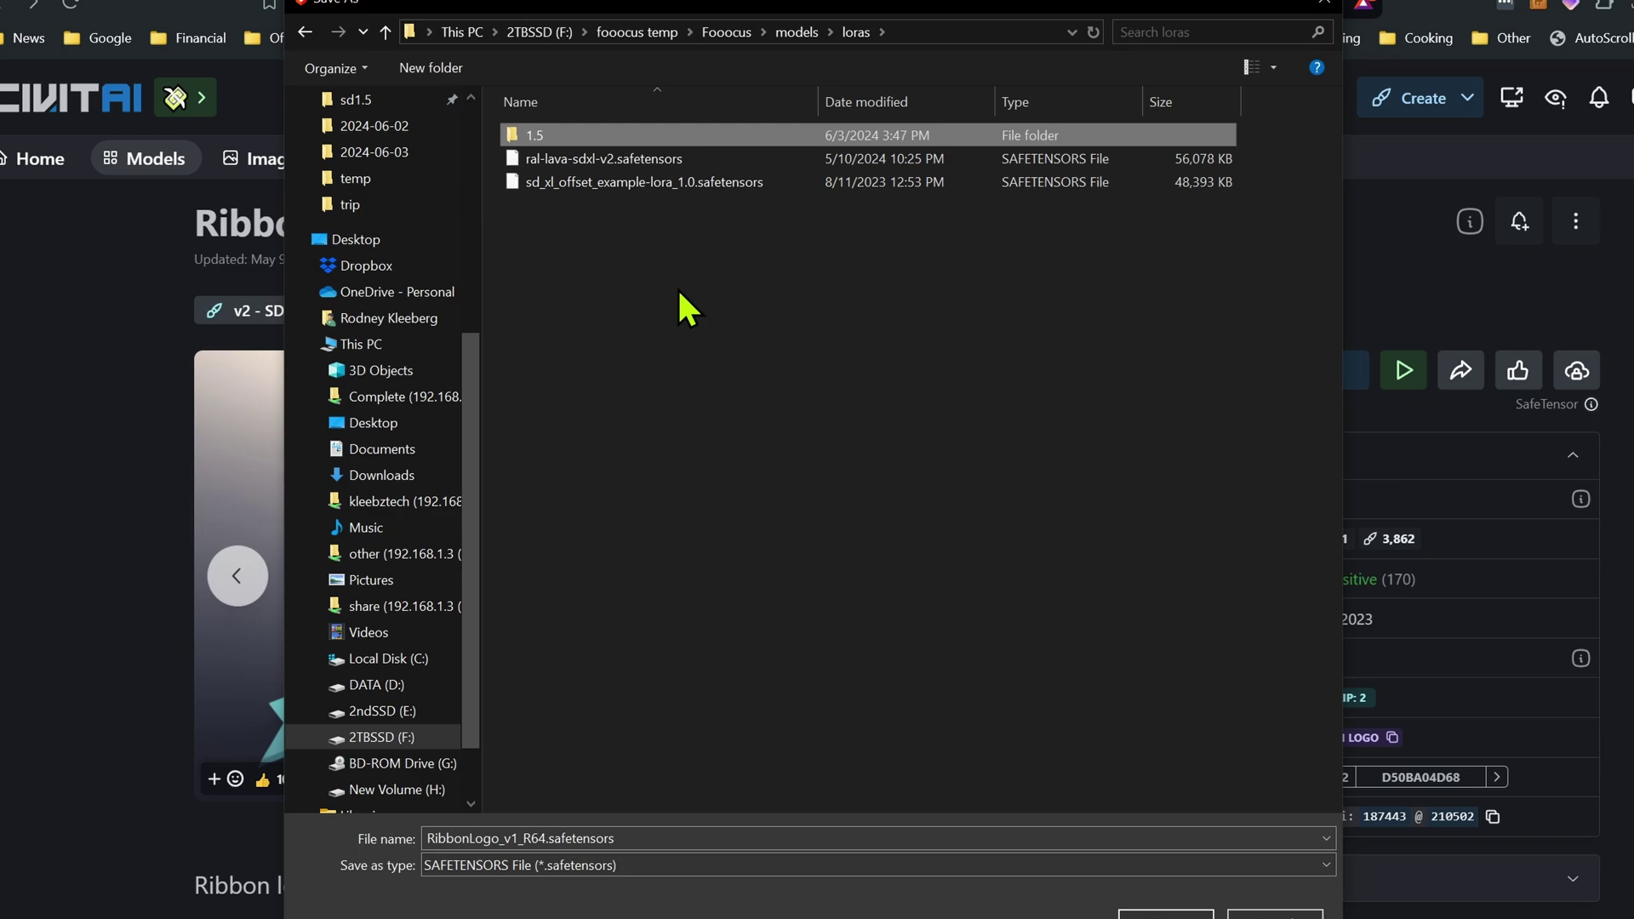
Save RibbonLogo_v1_R64.safetensors into the new loras\1.5 folder and check the download in the recent download history
double_click(764, 135)
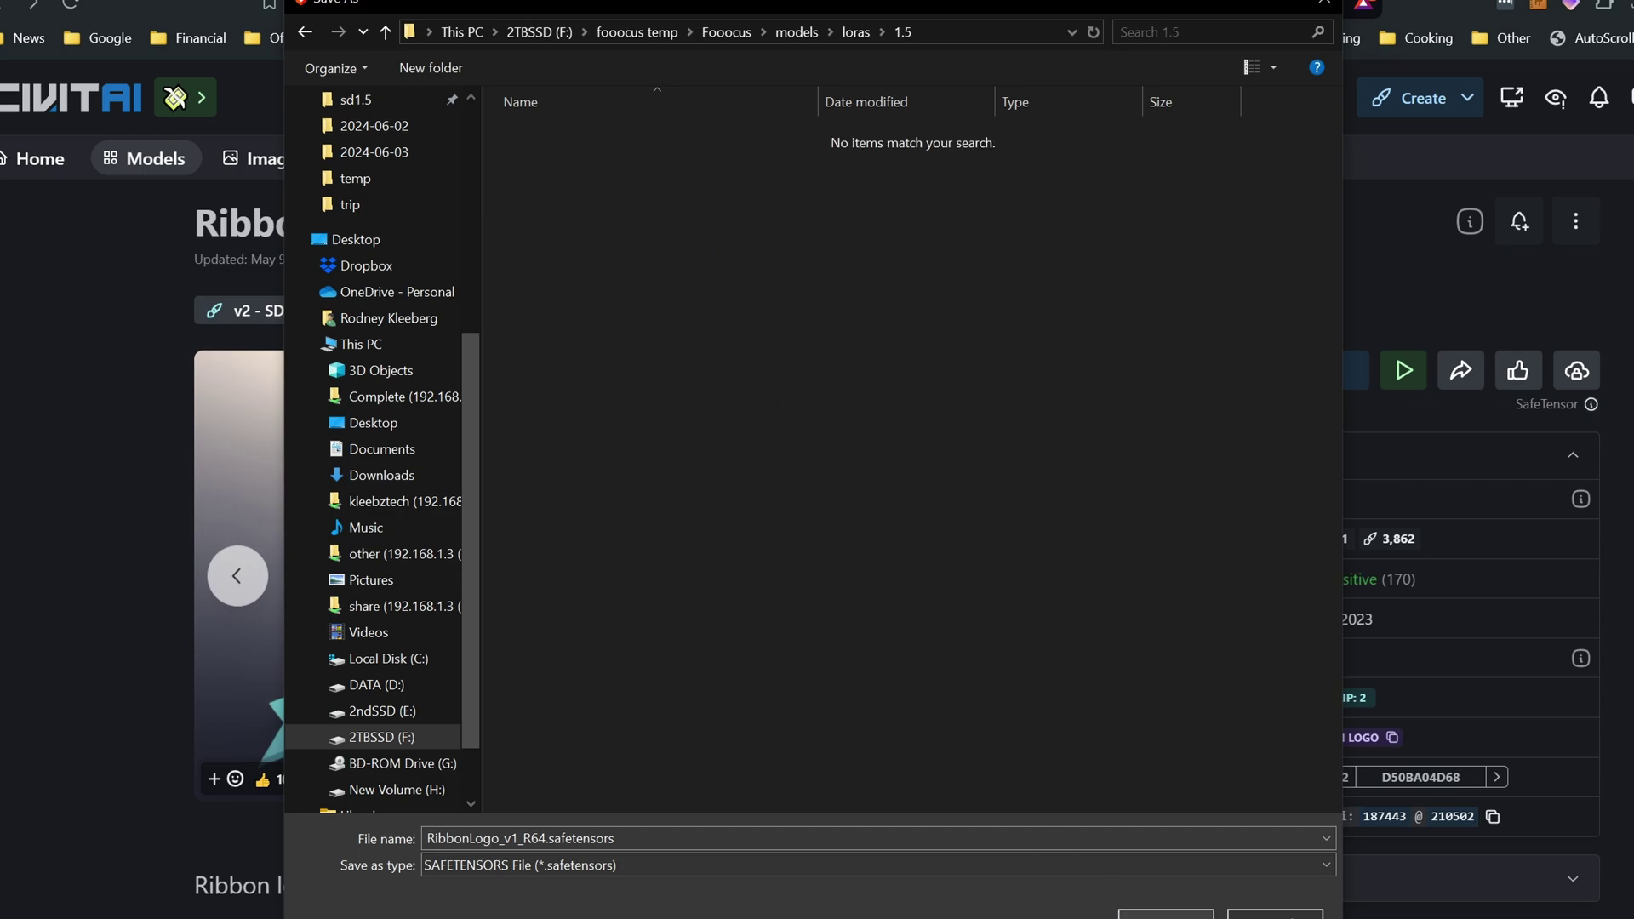
left_click(1136, 912)
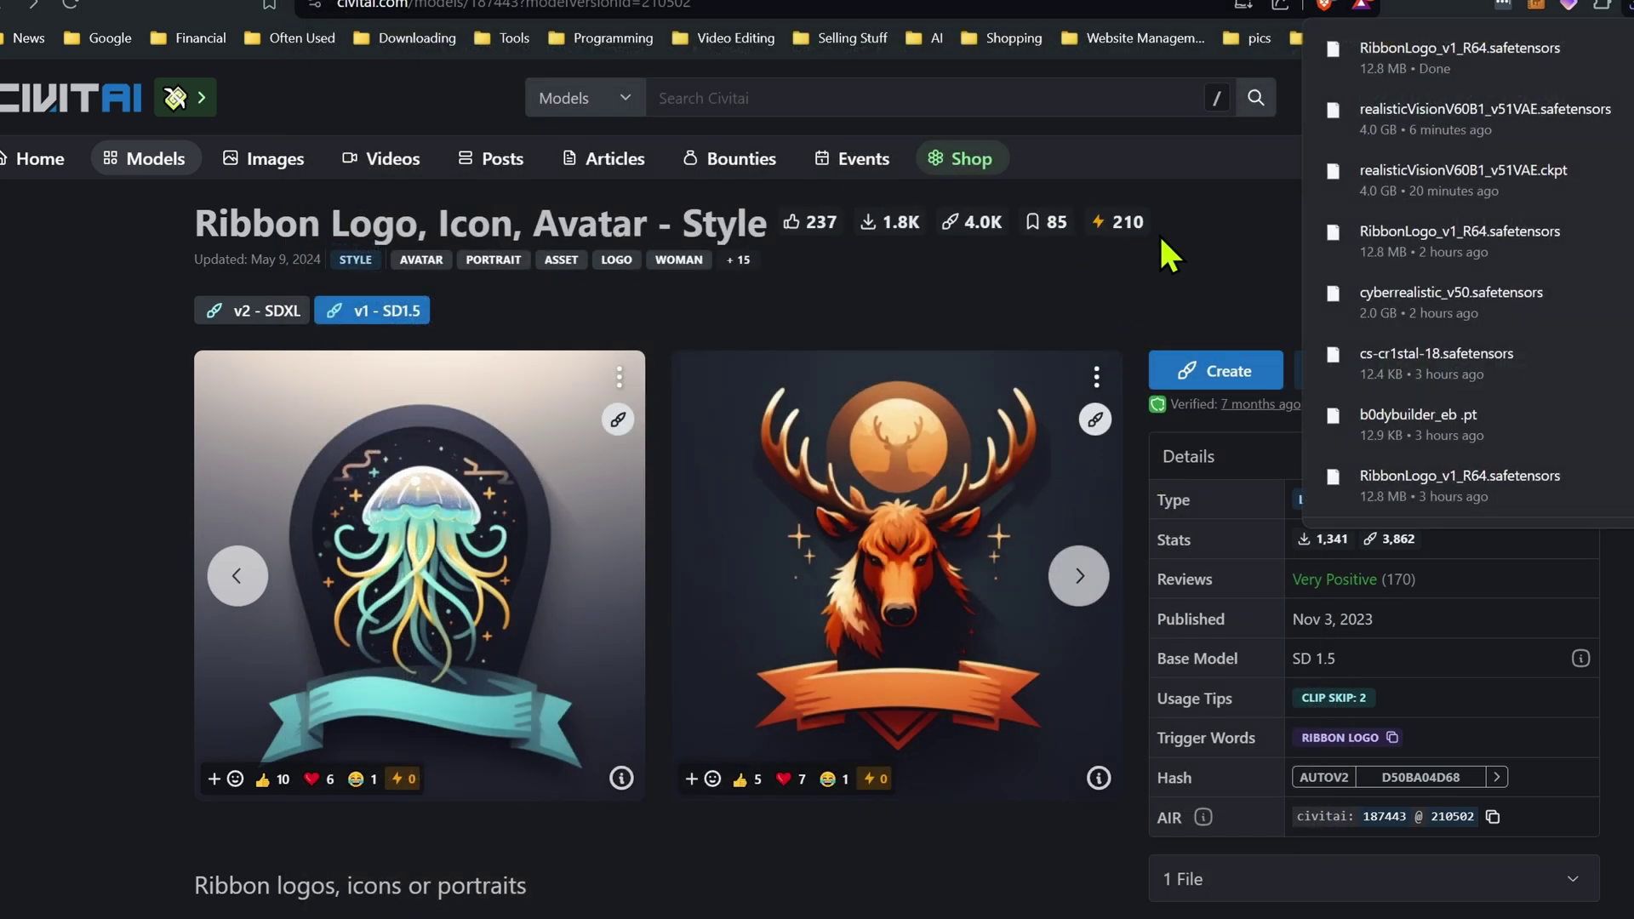
left_click(1171, 254)
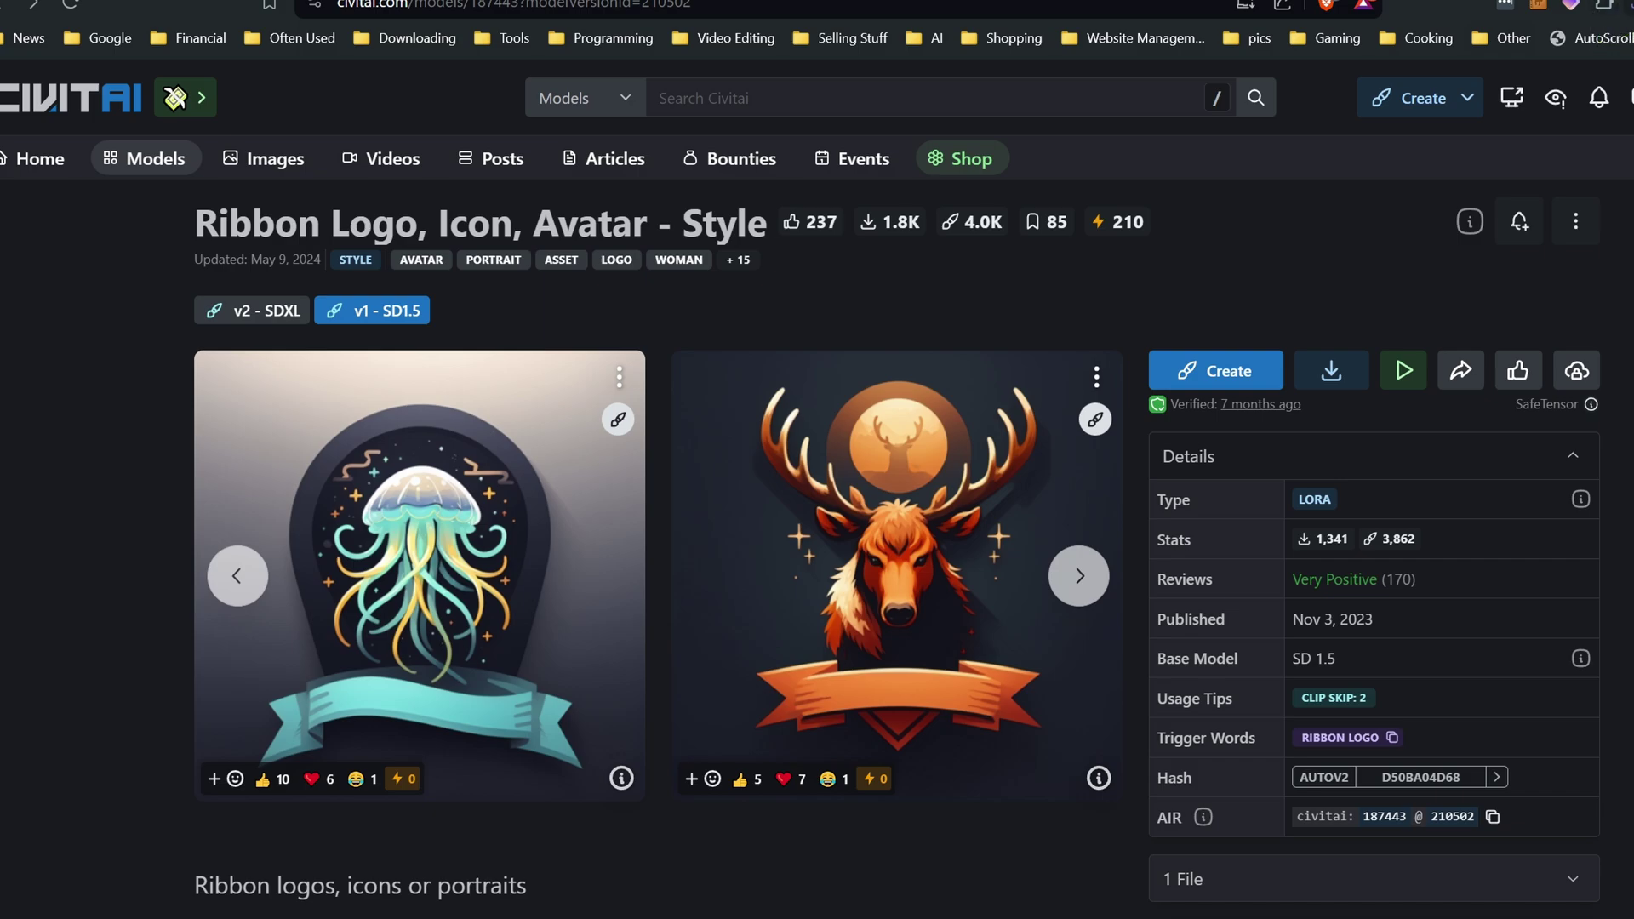
left_click(1604, 5)
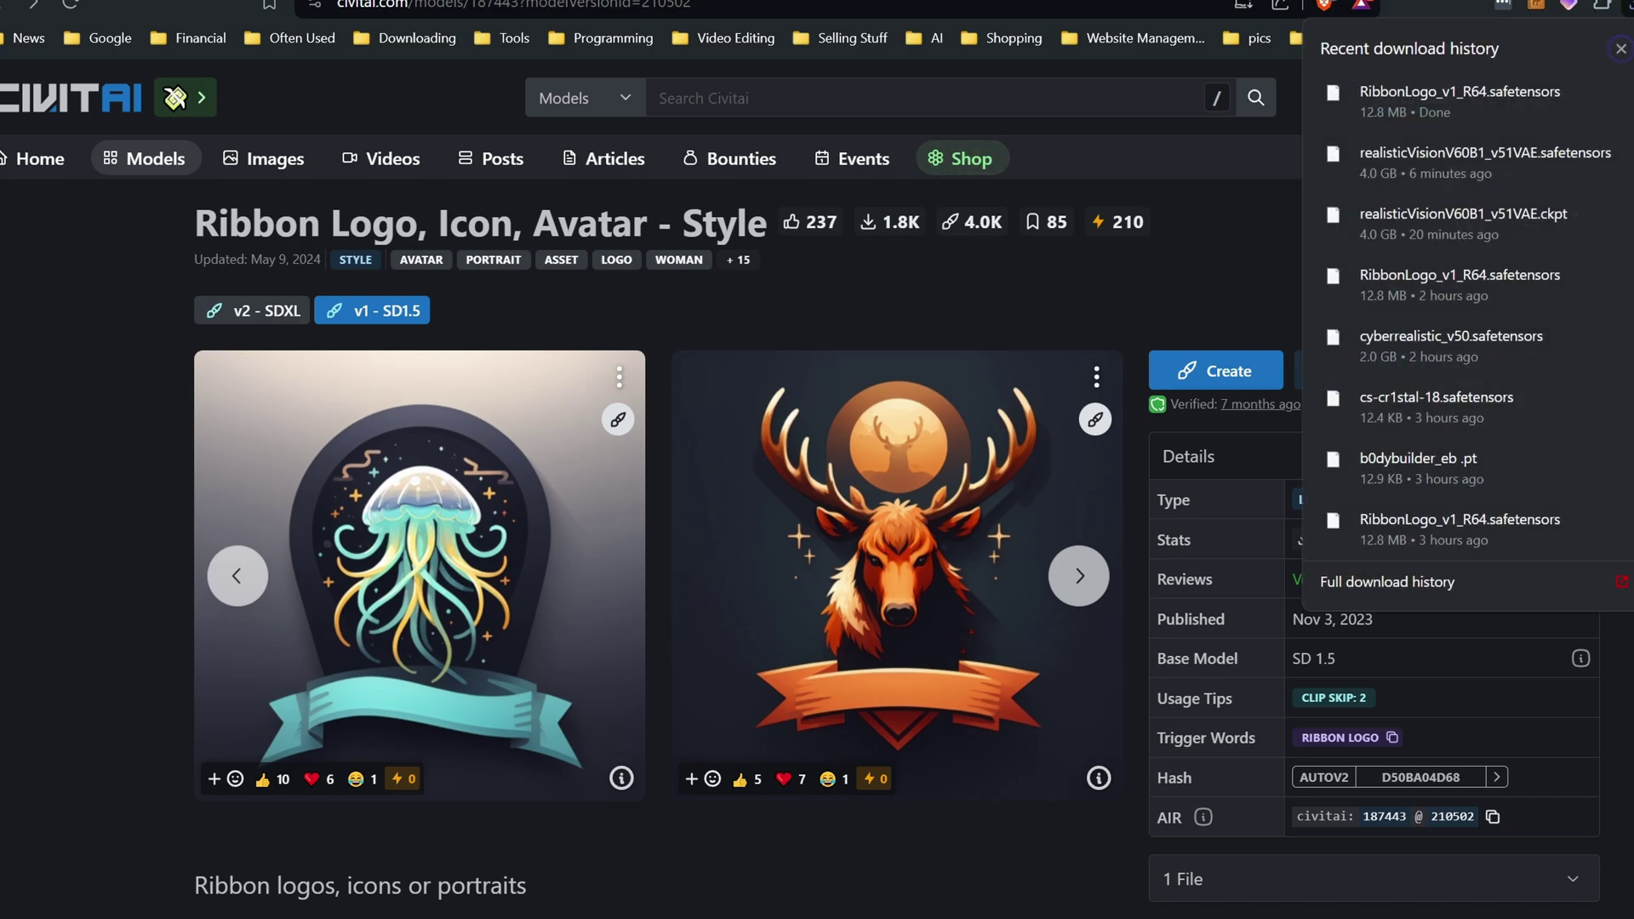
left_click(1172, 226)
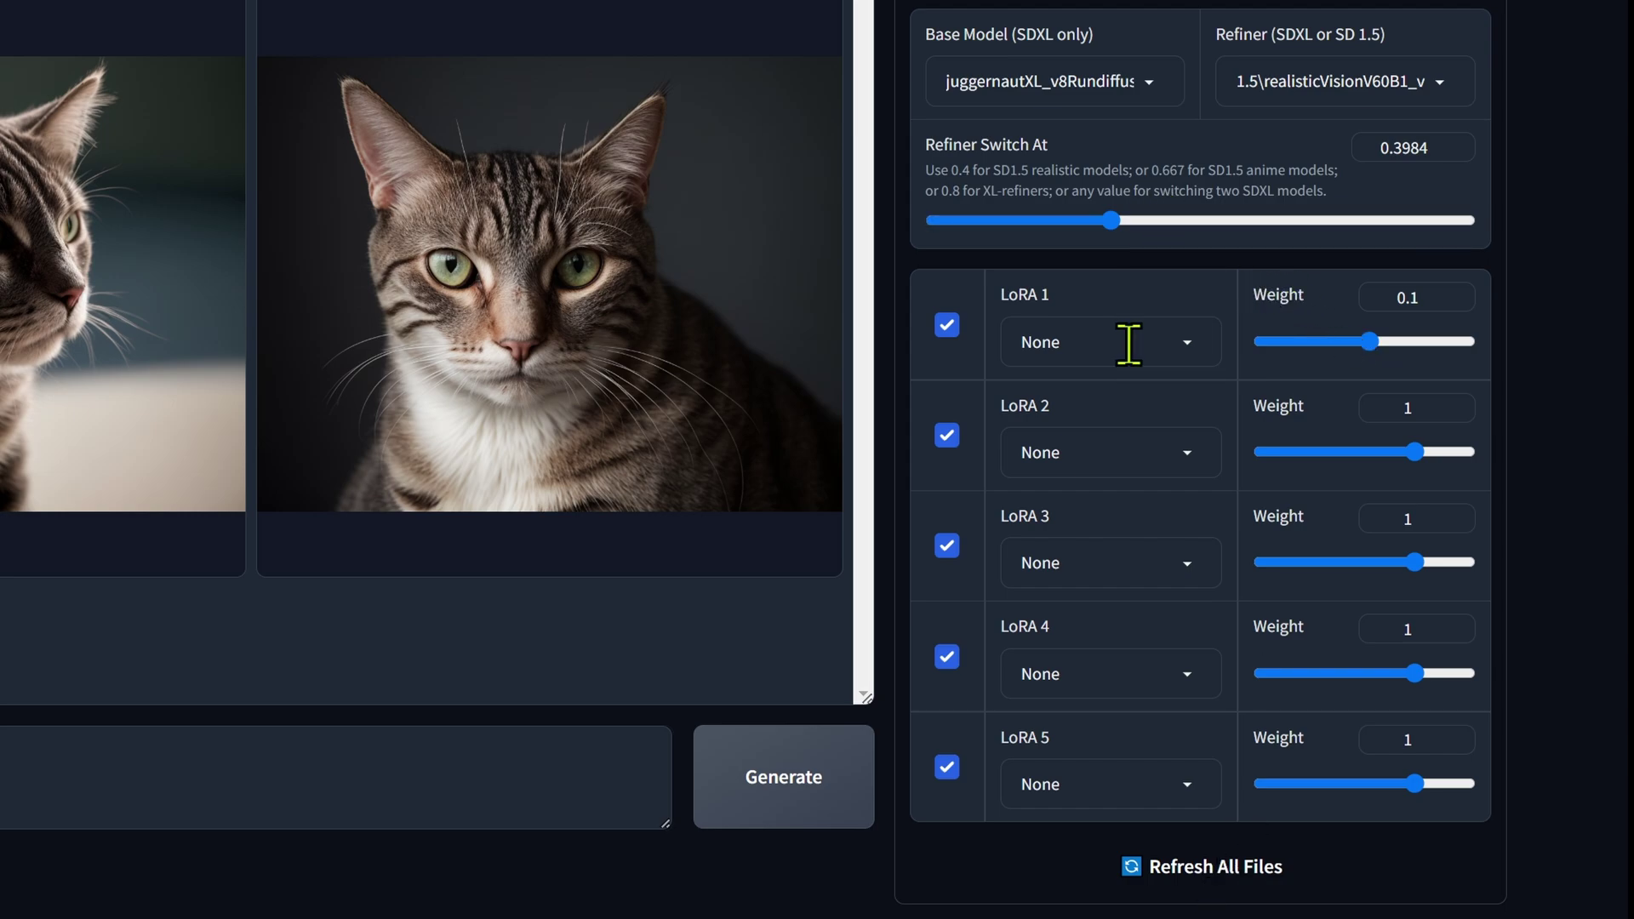
In Fooocus, set LoRA 2 to 1.5\RibbonLogo_v1_R64.safetensors and adjust Refiner Switch At to 0.1189
left_click(1176, 345)
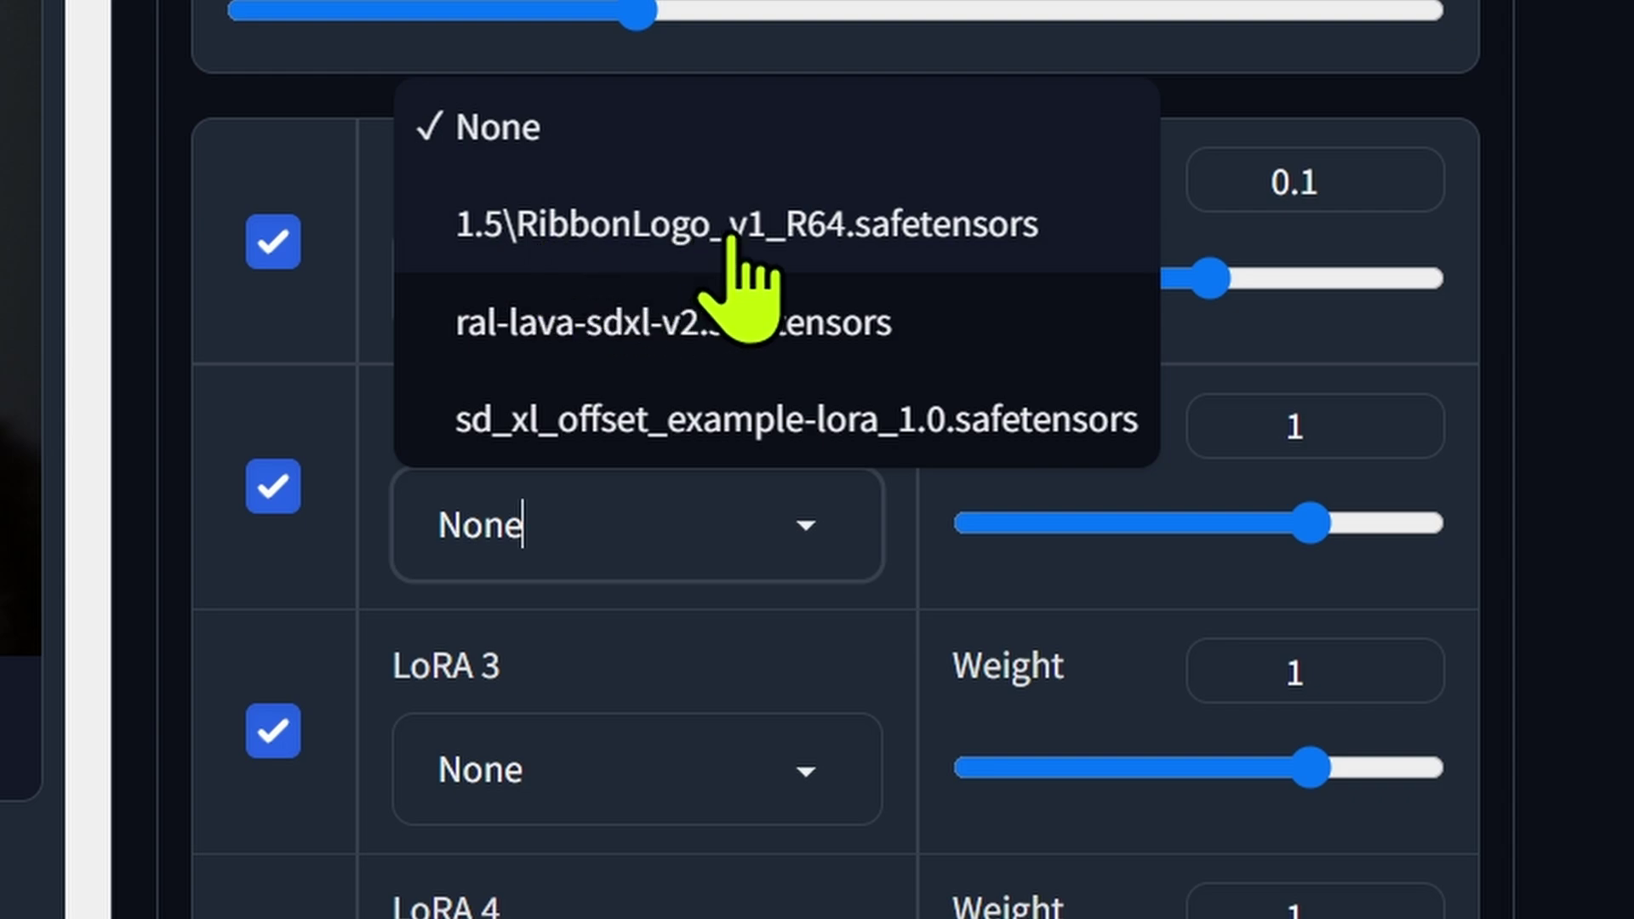
left_click(802, 244)
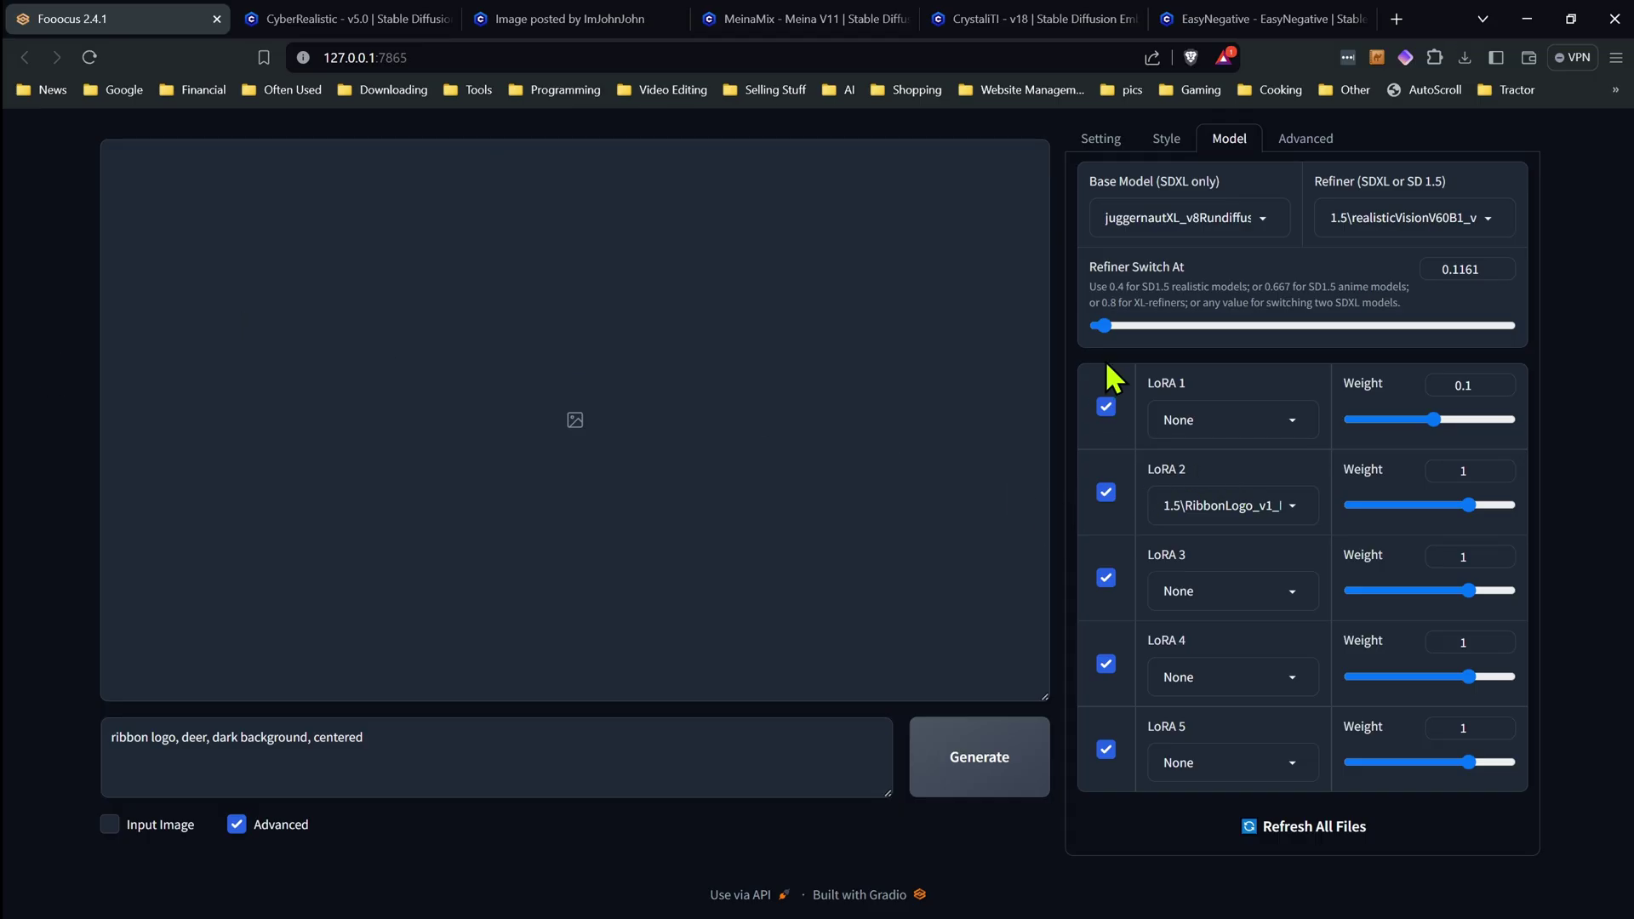
left_click(1105, 326)
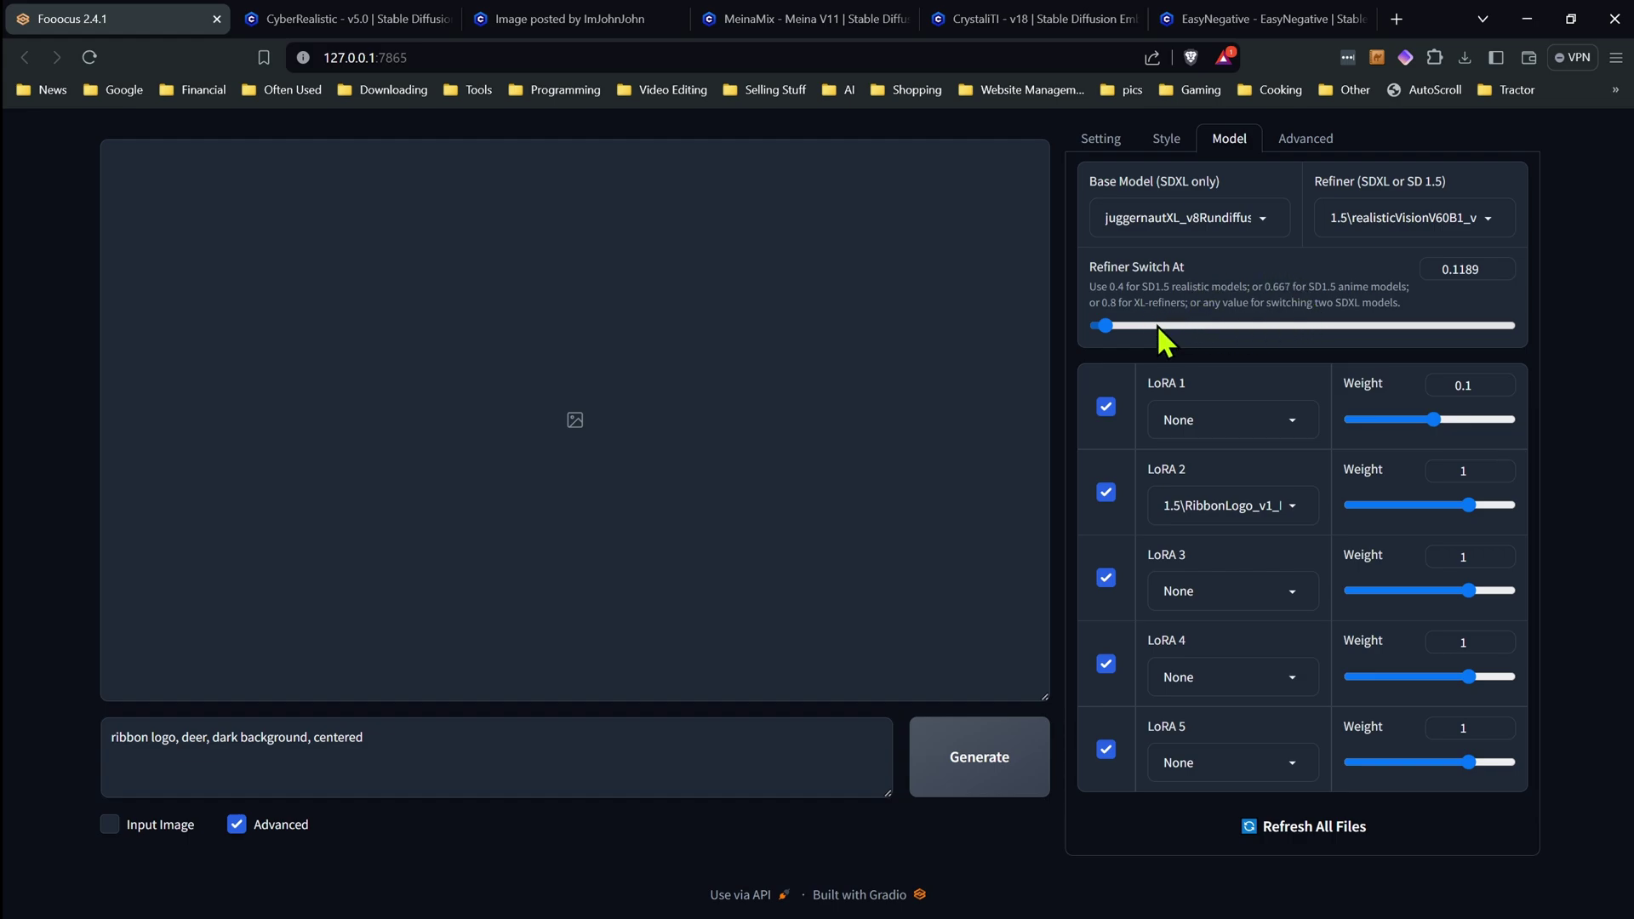
Review the selected styles, general settings, negative prompt and ribbon logo prompt, along with the generated deer images
left_click(1165, 139)
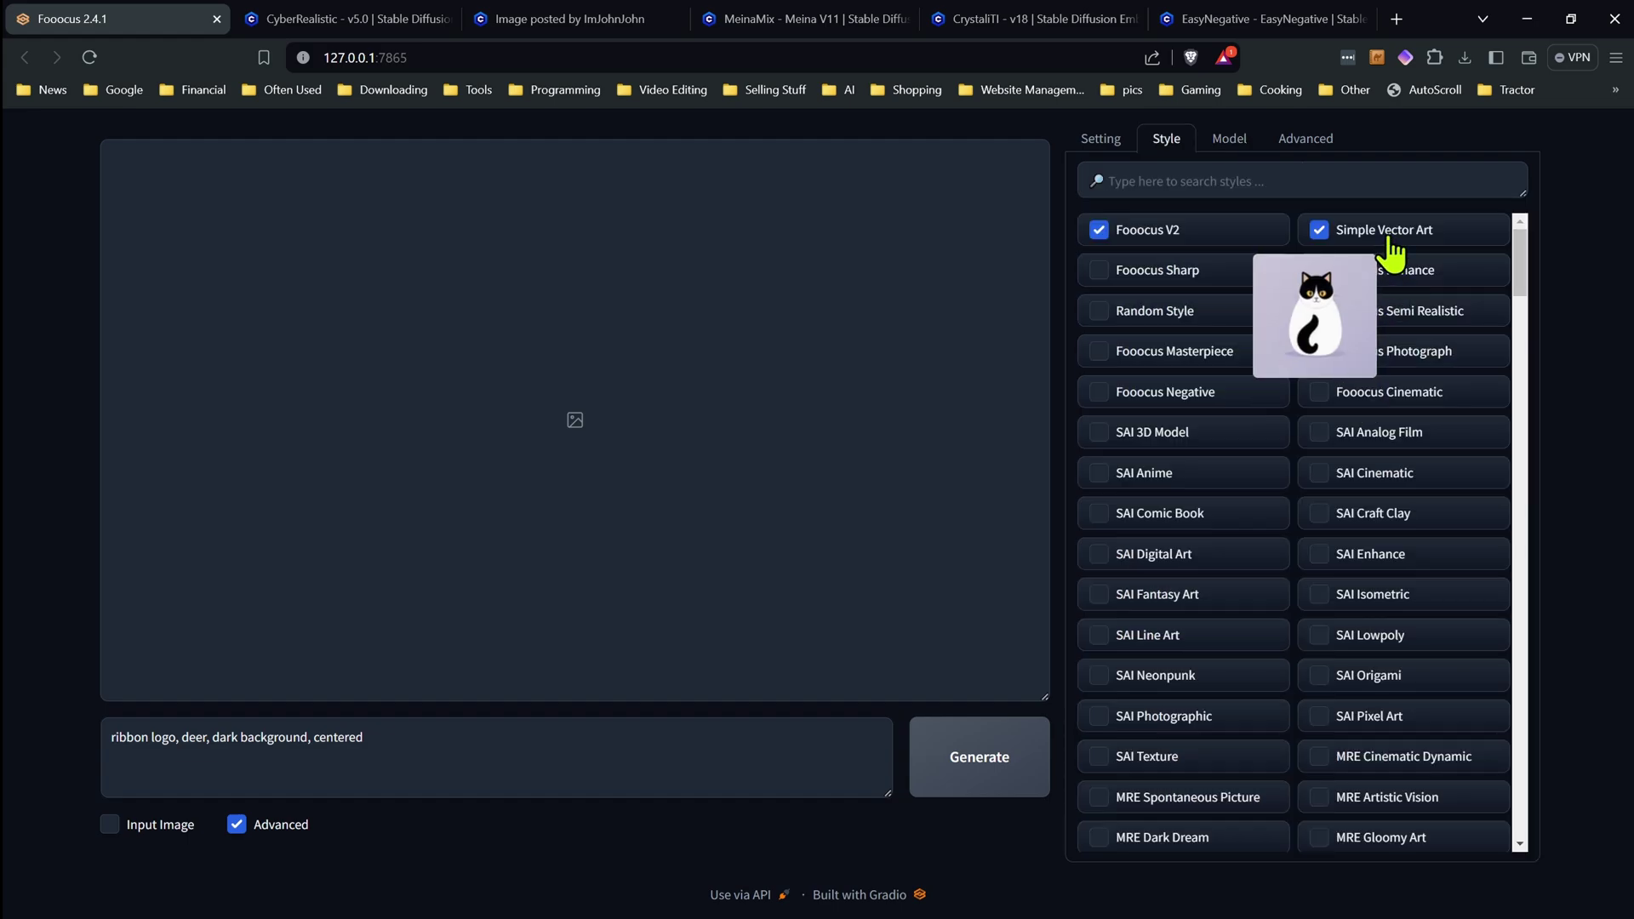
left_click(1101, 141)
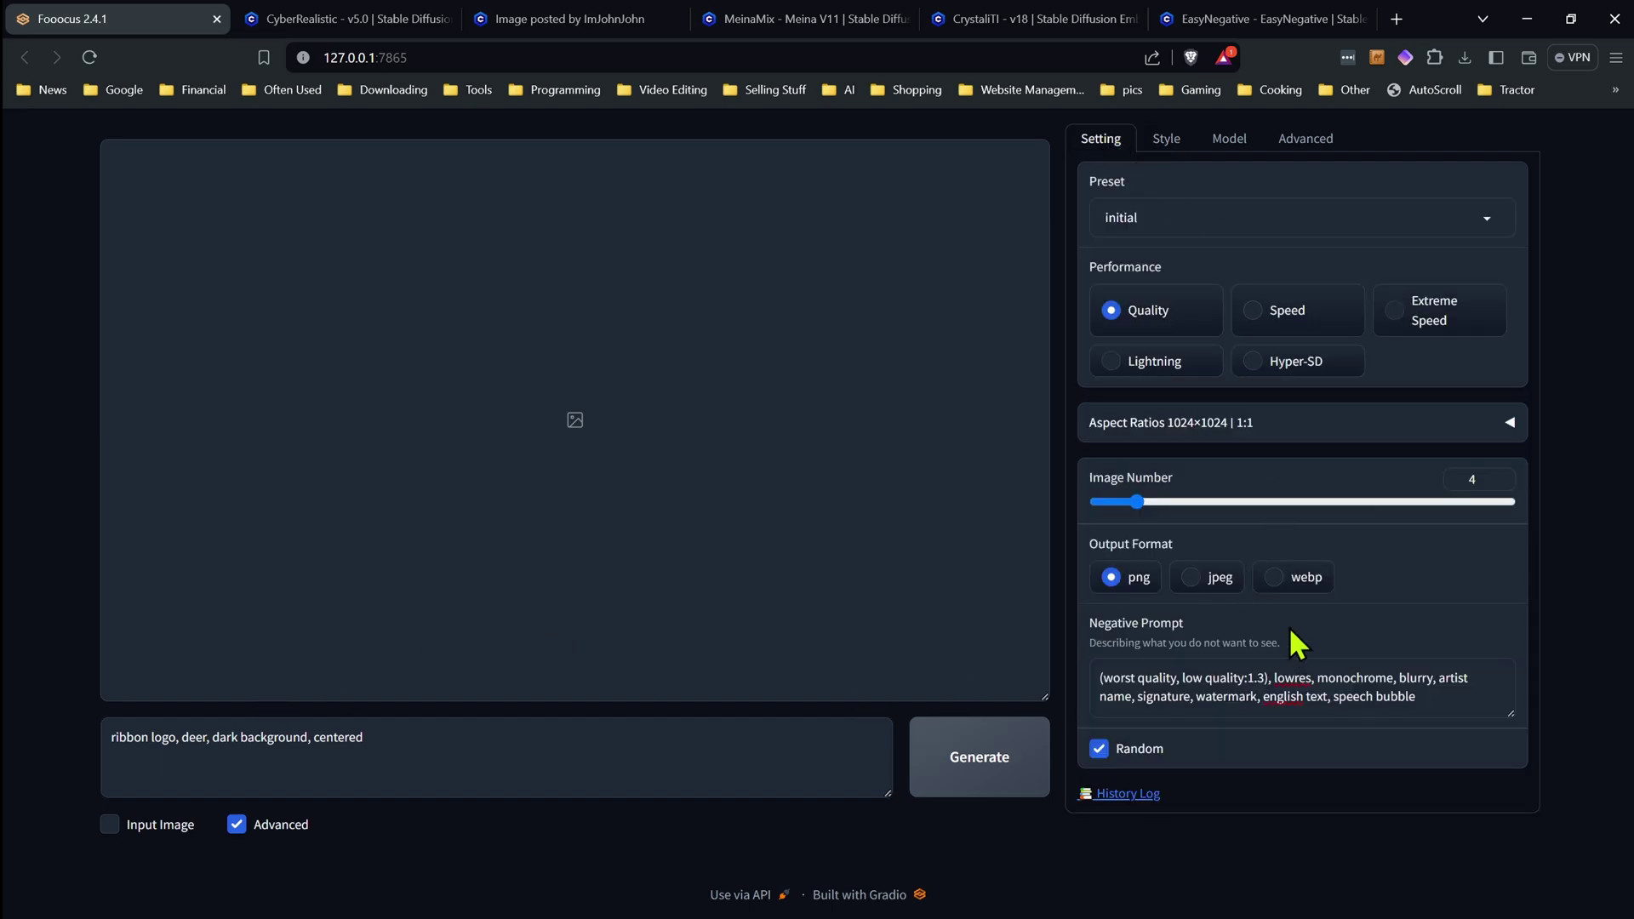
left_click(1418, 696)
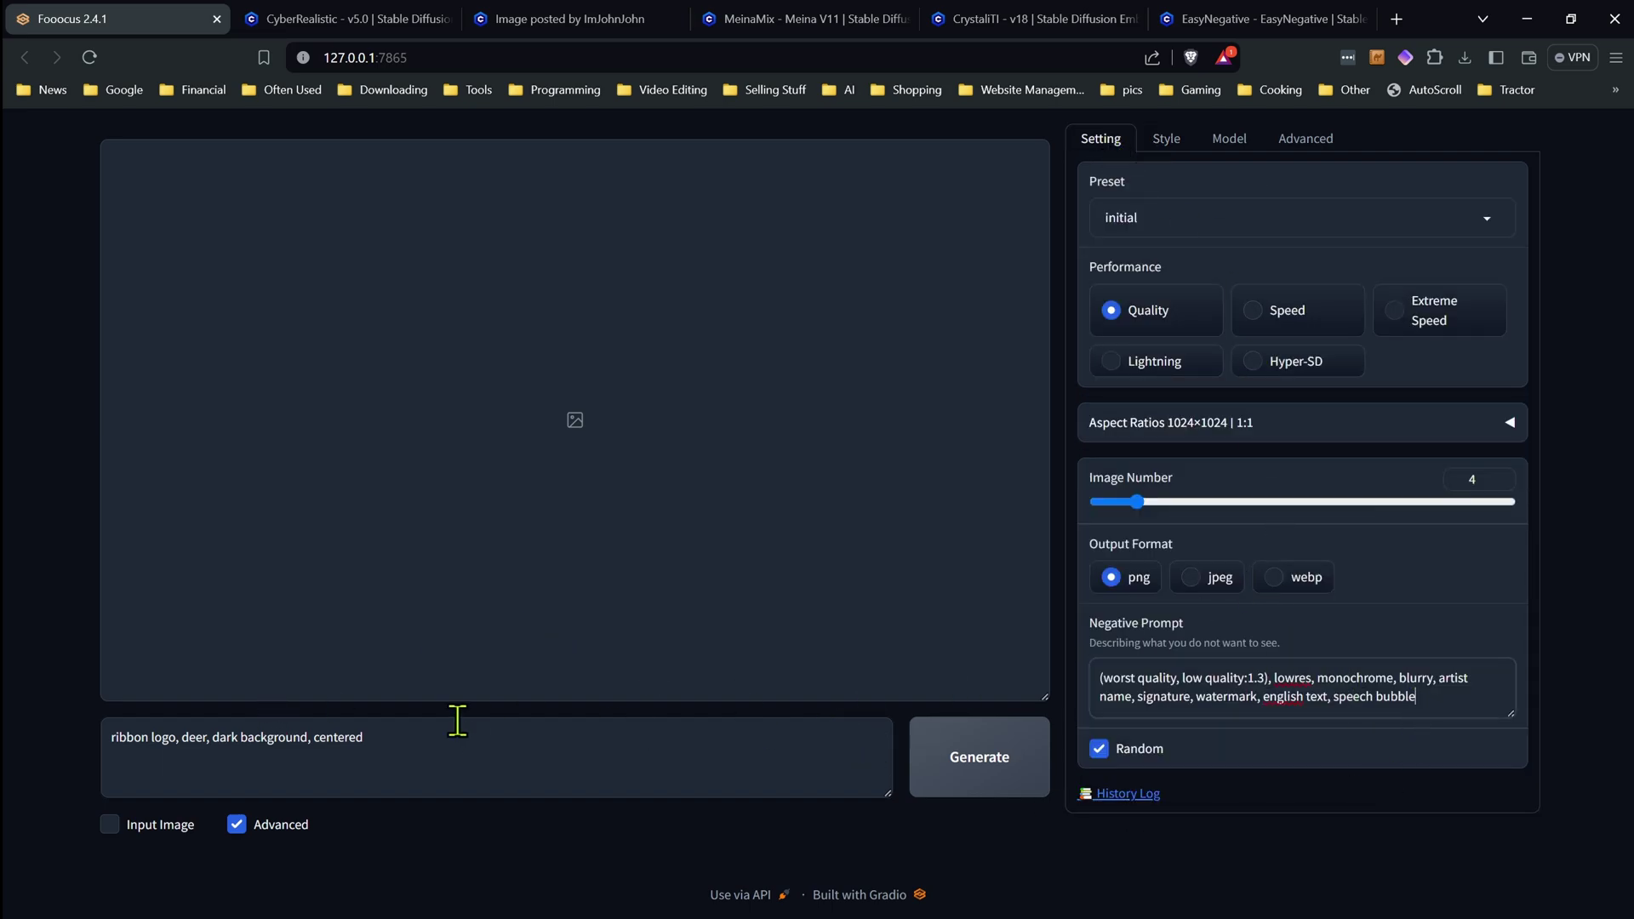
left_click(413, 747)
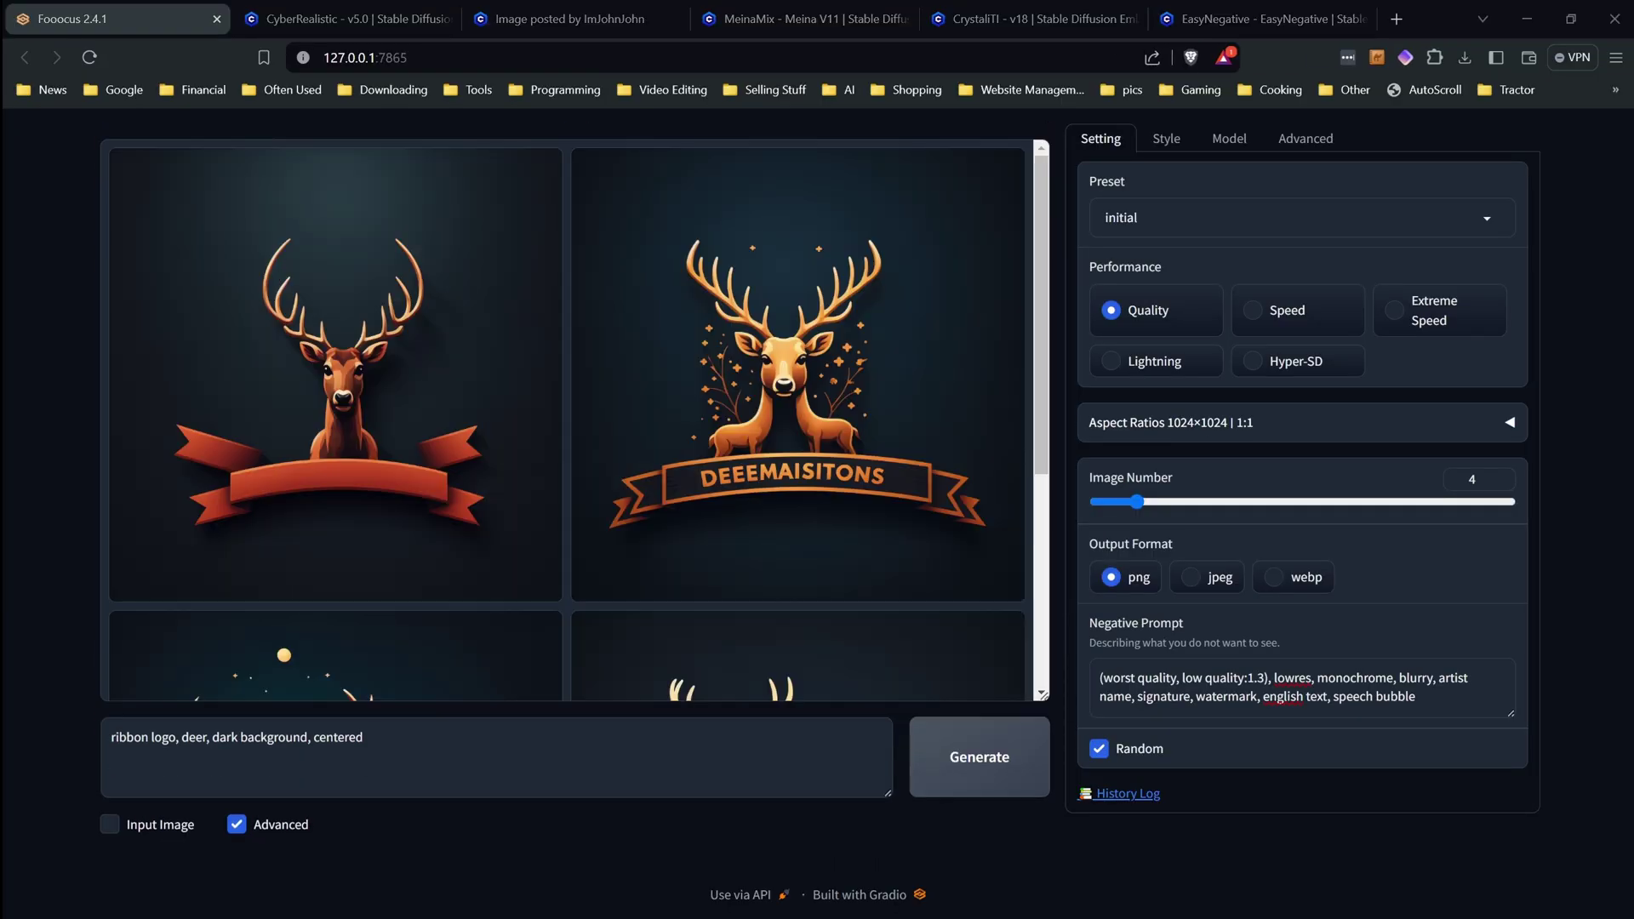
left_click_drag(1043, 244, 1013, 114)
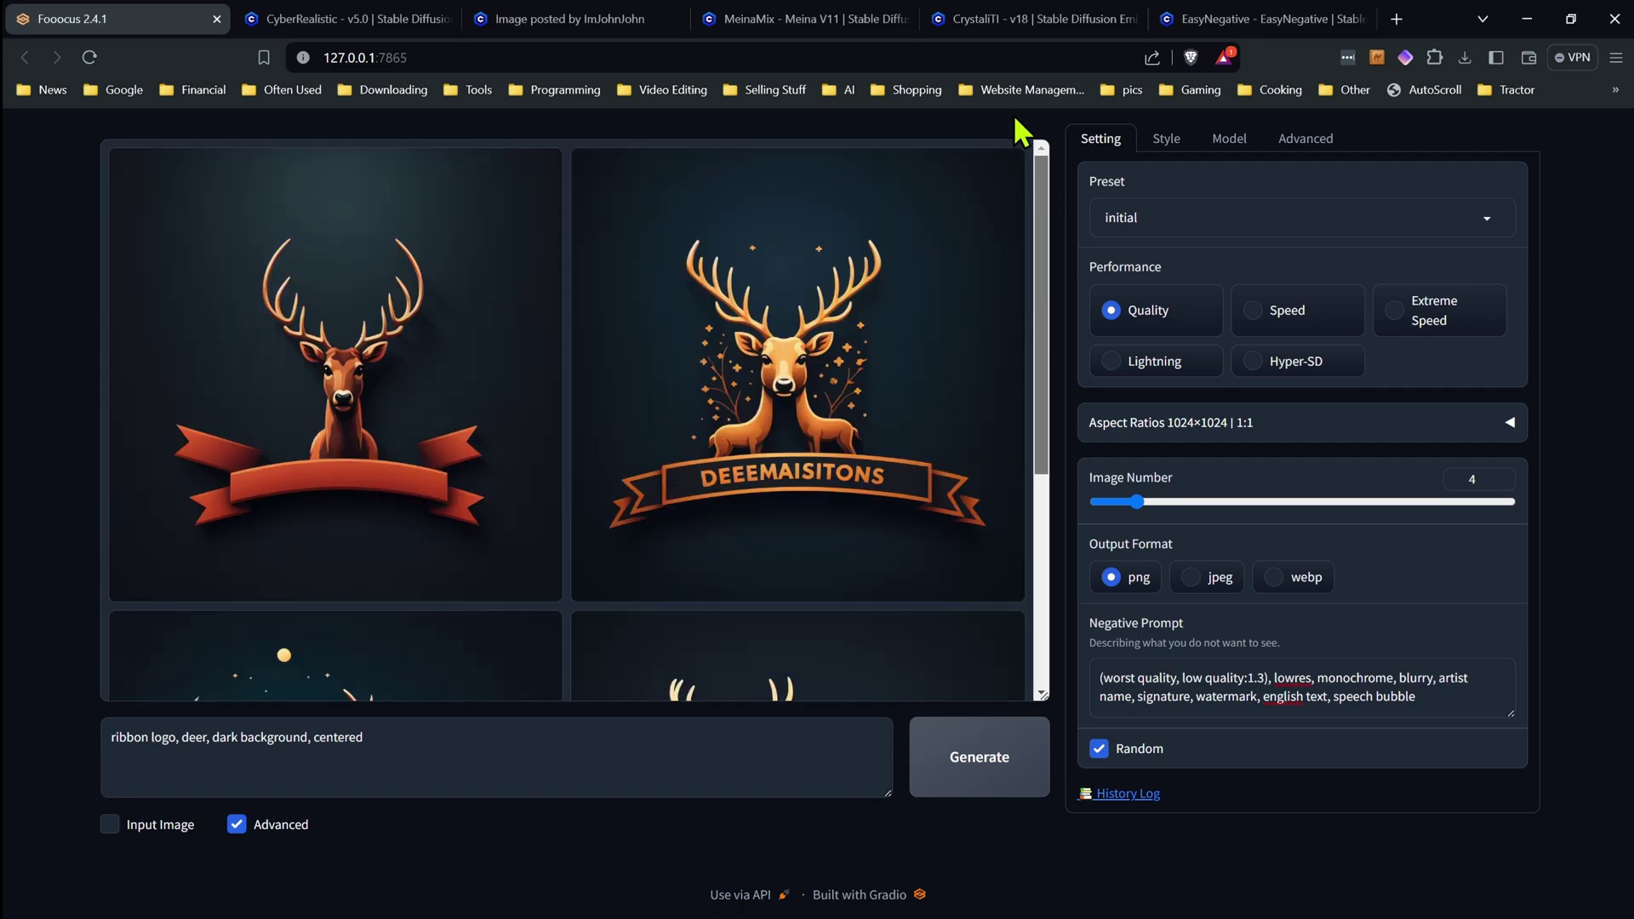